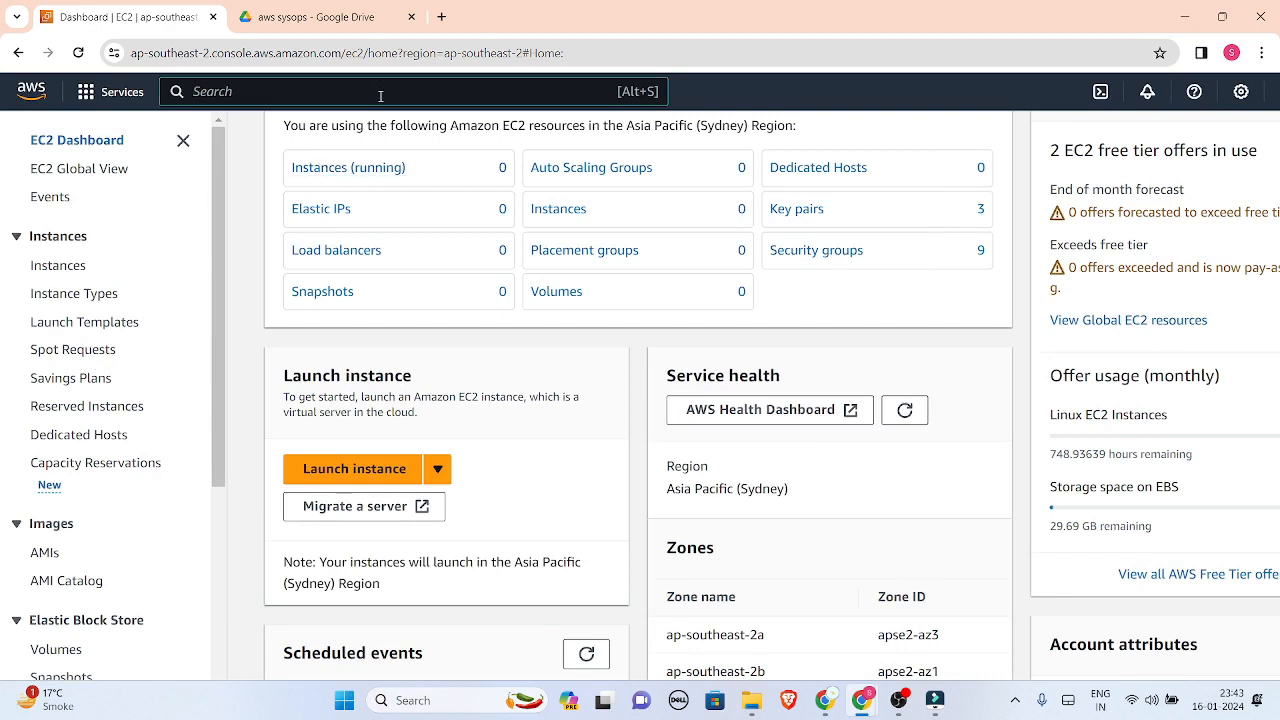
Step: Search the AWS console for "servic" and open Service Quotas
{"action": "left_click", "coordinate": [376, 90]}
{"action": "type", "text": "se"}
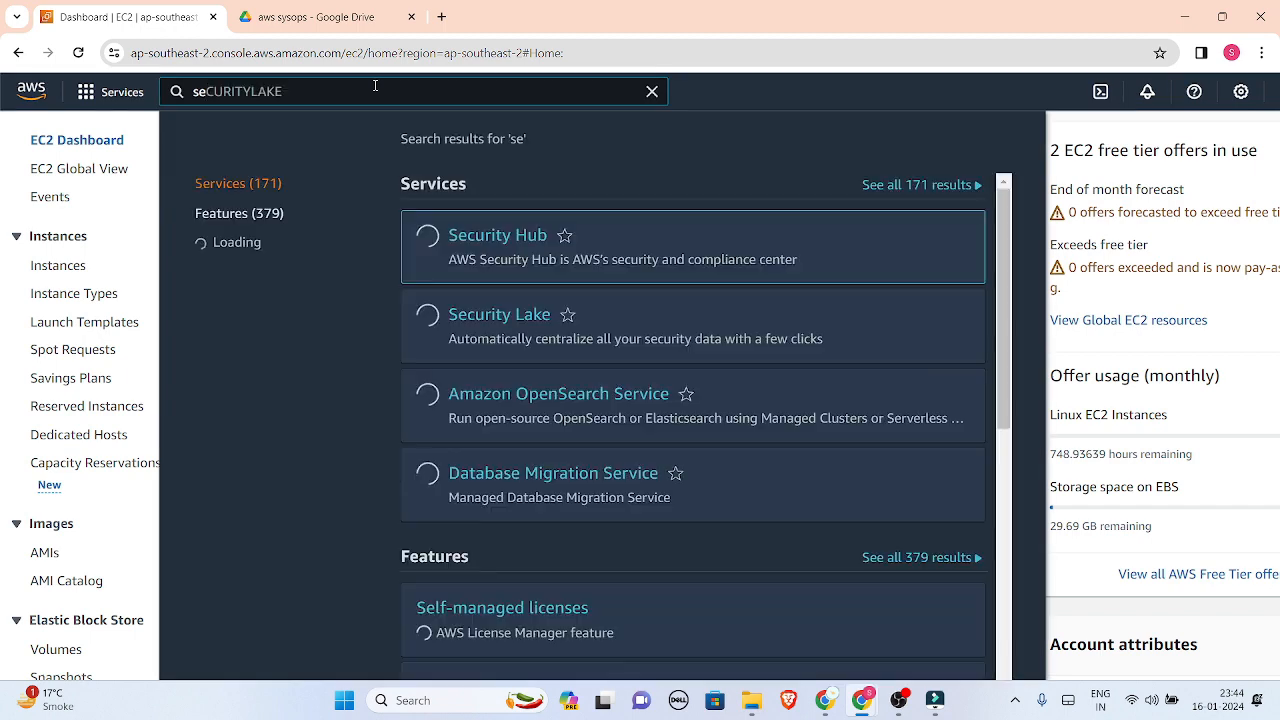
{"action": "type", "text": "r"}
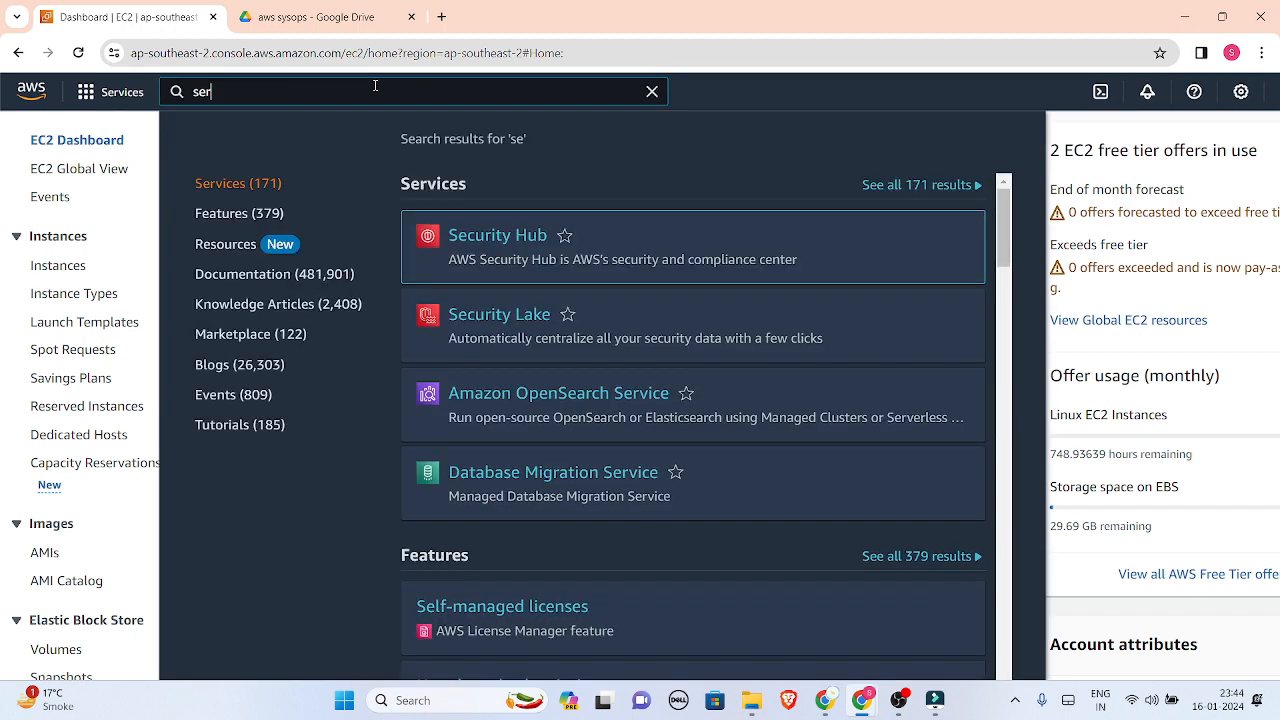
{"action": "type", "text": "vic"}
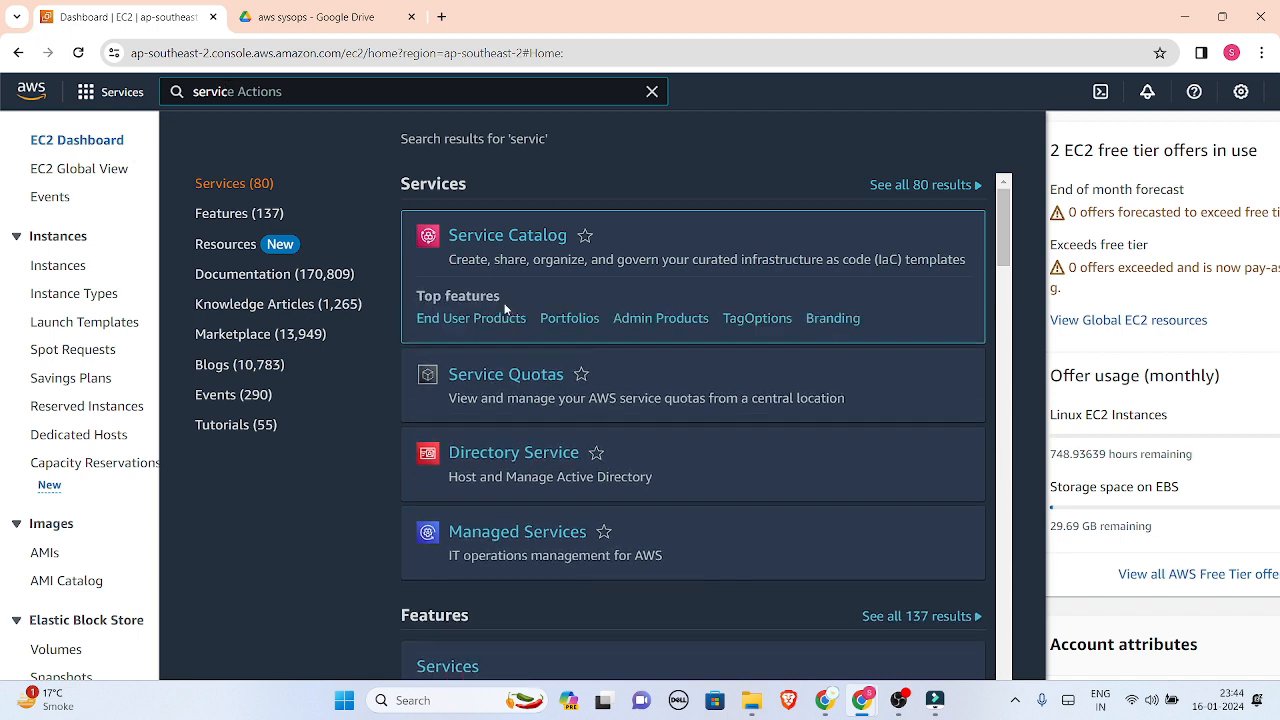
{"action": "mouse_move", "coordinate": [514, 377]}
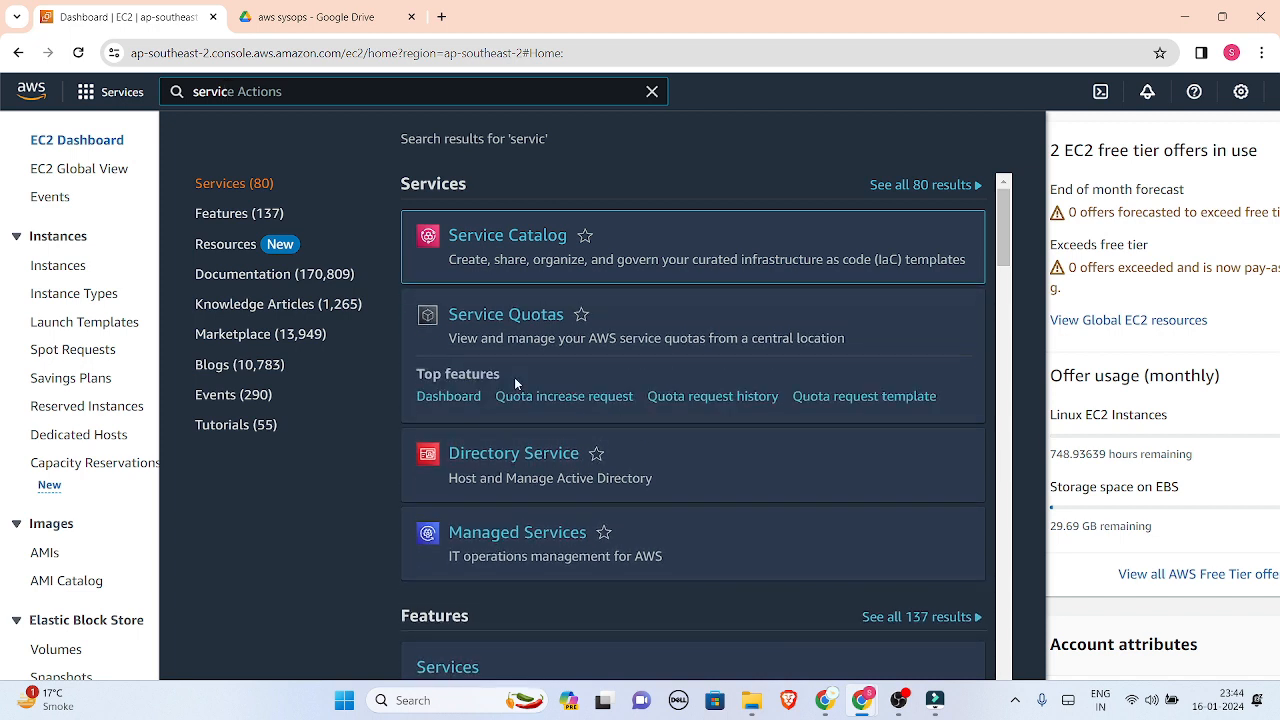
{"action": "left_click", "coordinate": [514, 316]}
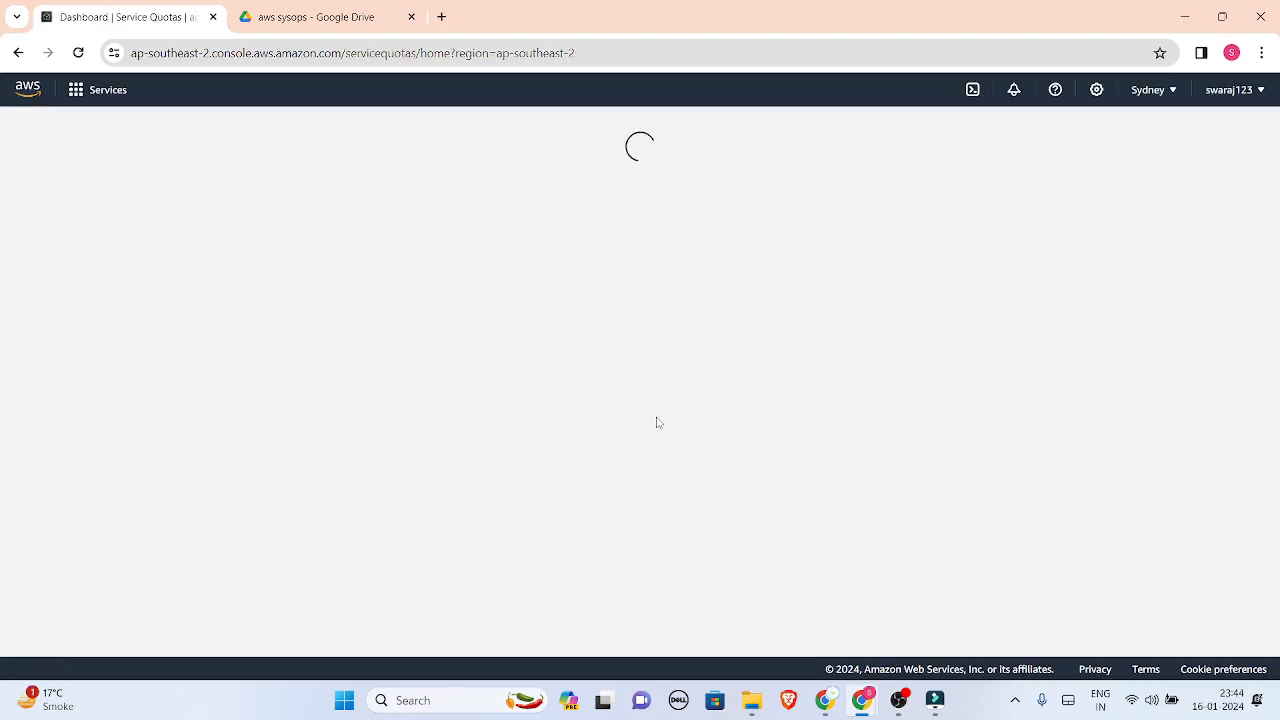
Step: Select Amazon Elastic Compute Cloud (Amazon EC2) as the service under Manage quotas and view its quotas
{"action": "scroll", "coordinate": [904, 233], "scroll_direction": "up", "scroll_amount": 5}
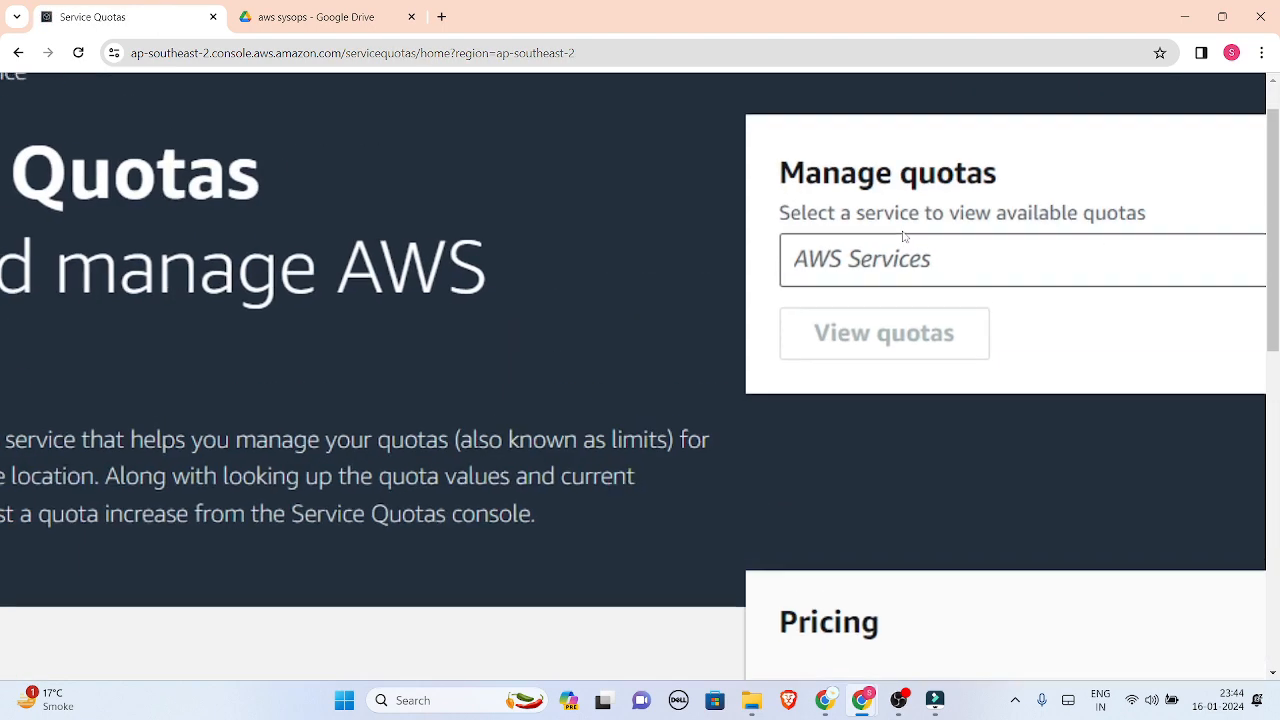
{"action": "scroll", "coordinate": [975, 243], "scroll_direction": "right", "scroll_amount": 2}
{"action": "scroll", "coordinate": [976, 242], "scroll_direction": "up", "scroll_amount": 1}
{"action": "scroll", "coordinate": [976, 242], "scroll_direction": "right", "scroll_amount": 1}
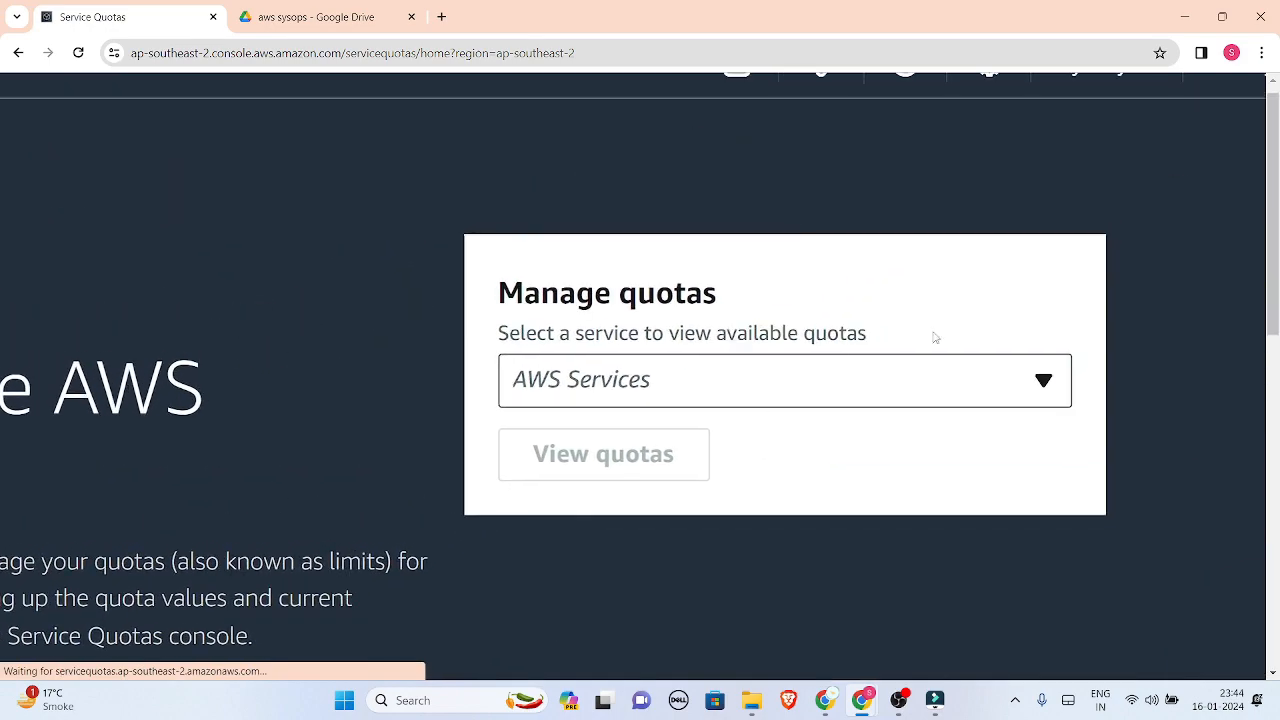
{"action": "left_click", "coordinate": [1043, 381]}
{"action": "scroll", "coordinate": [1043, 381], "scroll_direction": "down", "scroll_amount": 5}
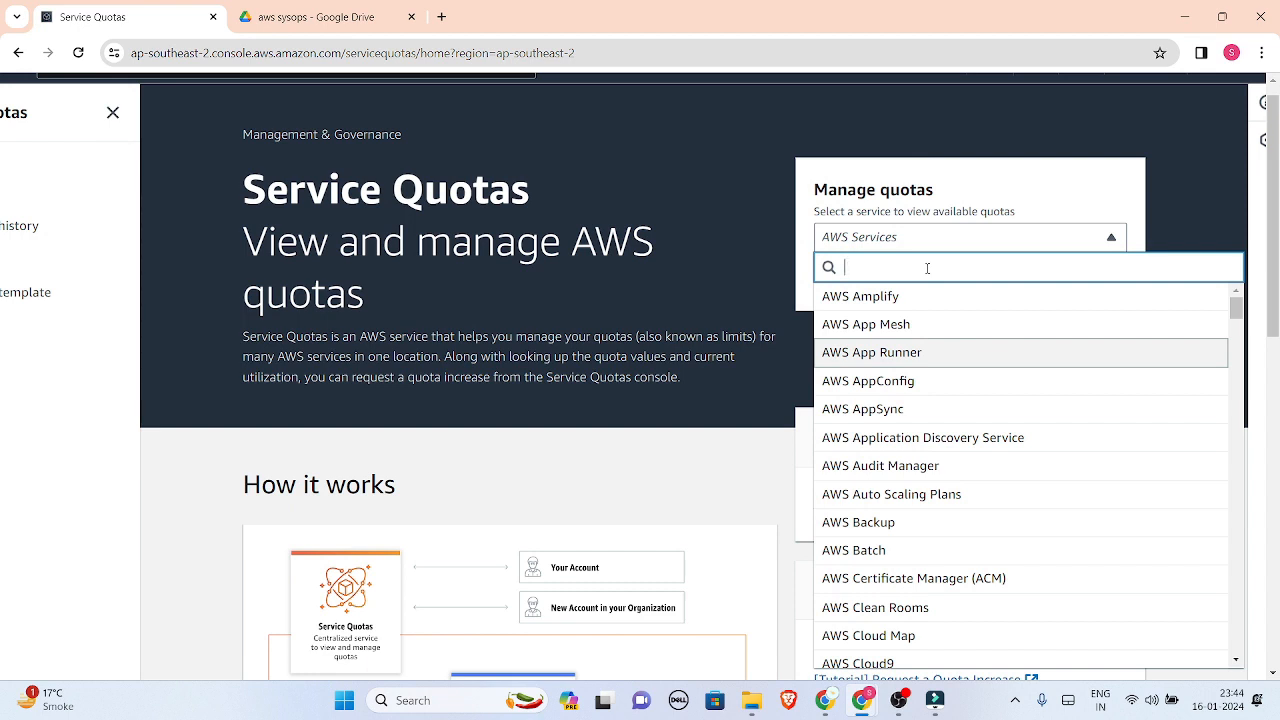
{"action": "type", "text": "amazon"}
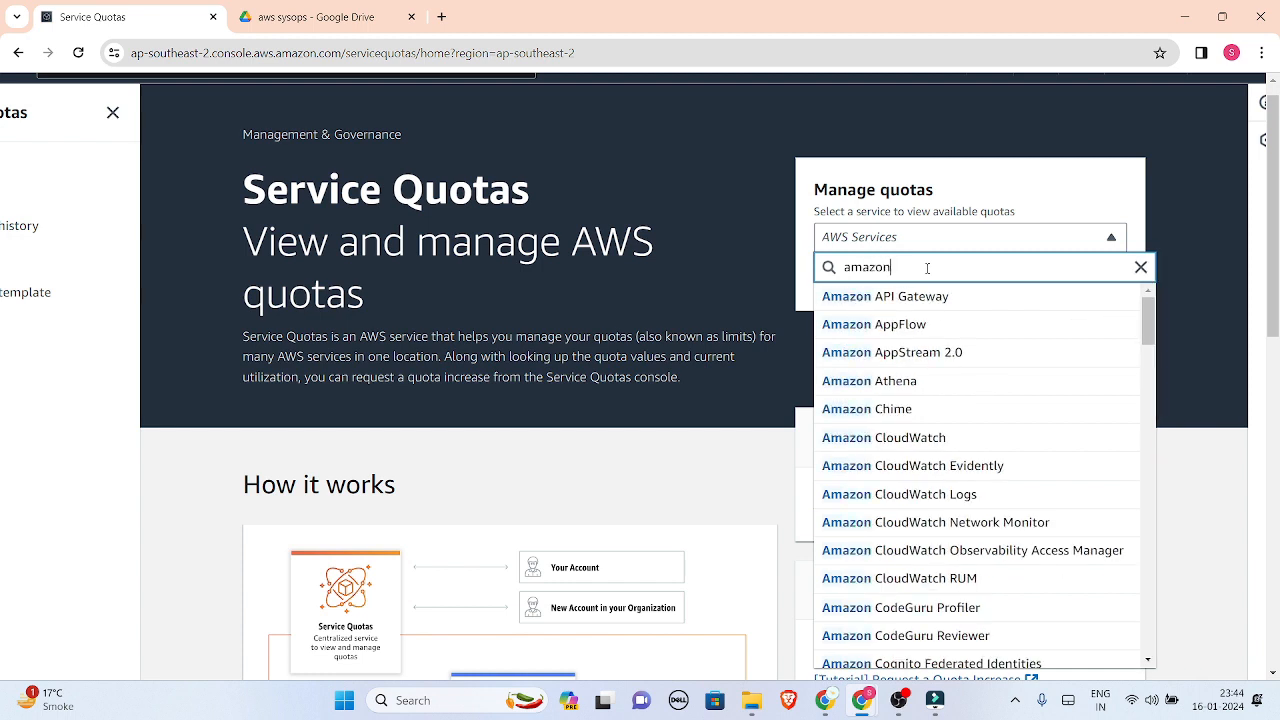
{"action": "type", "text": " ela"}
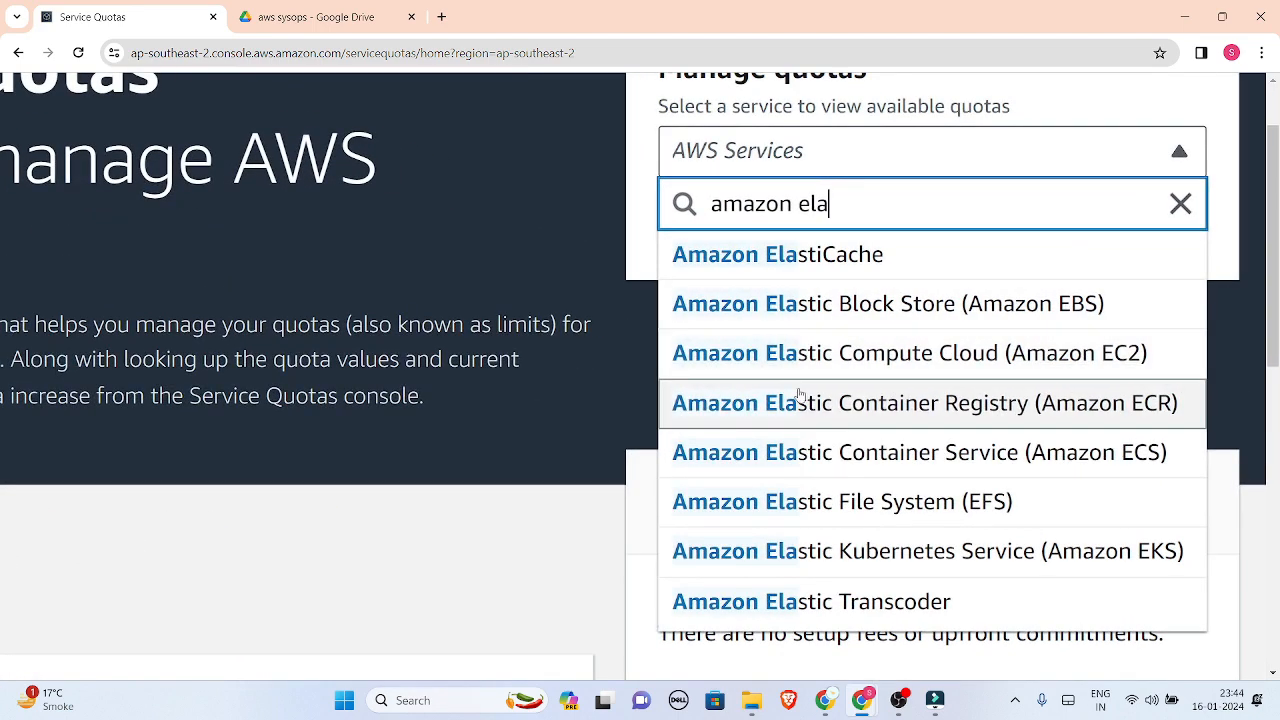
{"action": "left_click", "coordinate": [787, 352]}
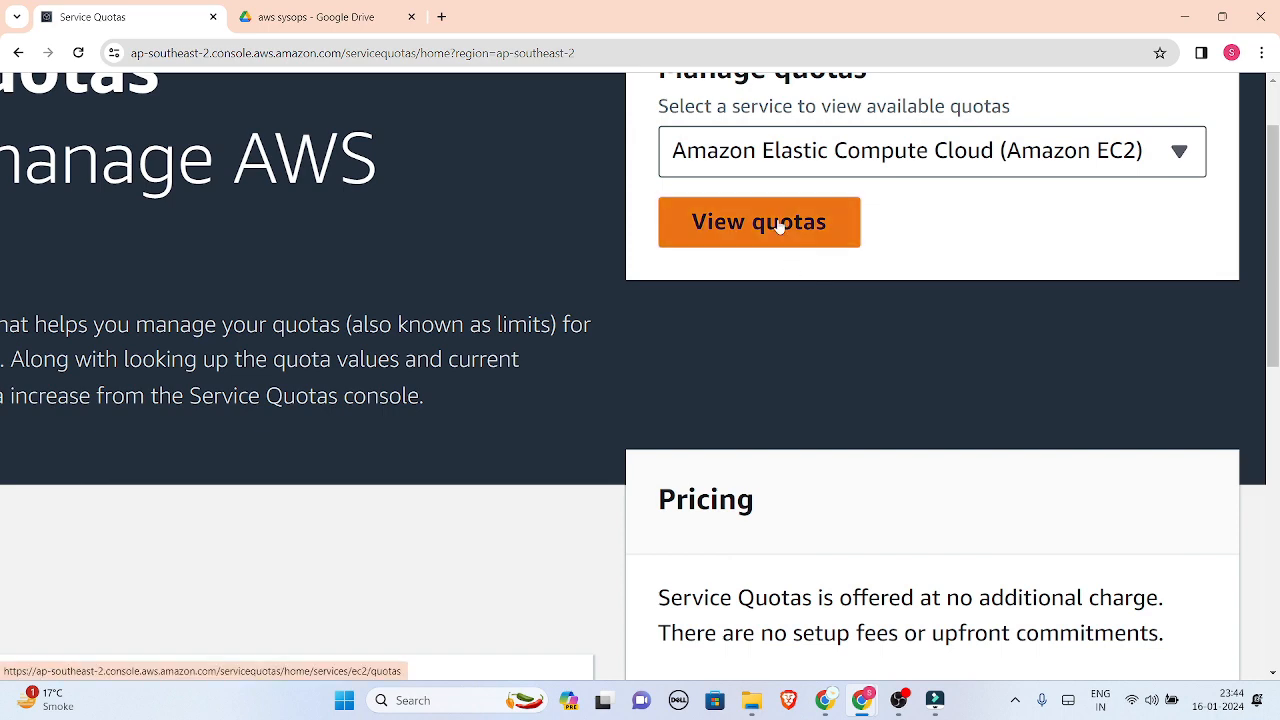
{"action": "left_click", "coordinate": [828, 222]}
Step: Examine the list of EC2 service quotas with their applied and default values
{"action": "scroll", "coordinate": [780, 226], "scroll_direction": "left", "scroll_amount": 3}
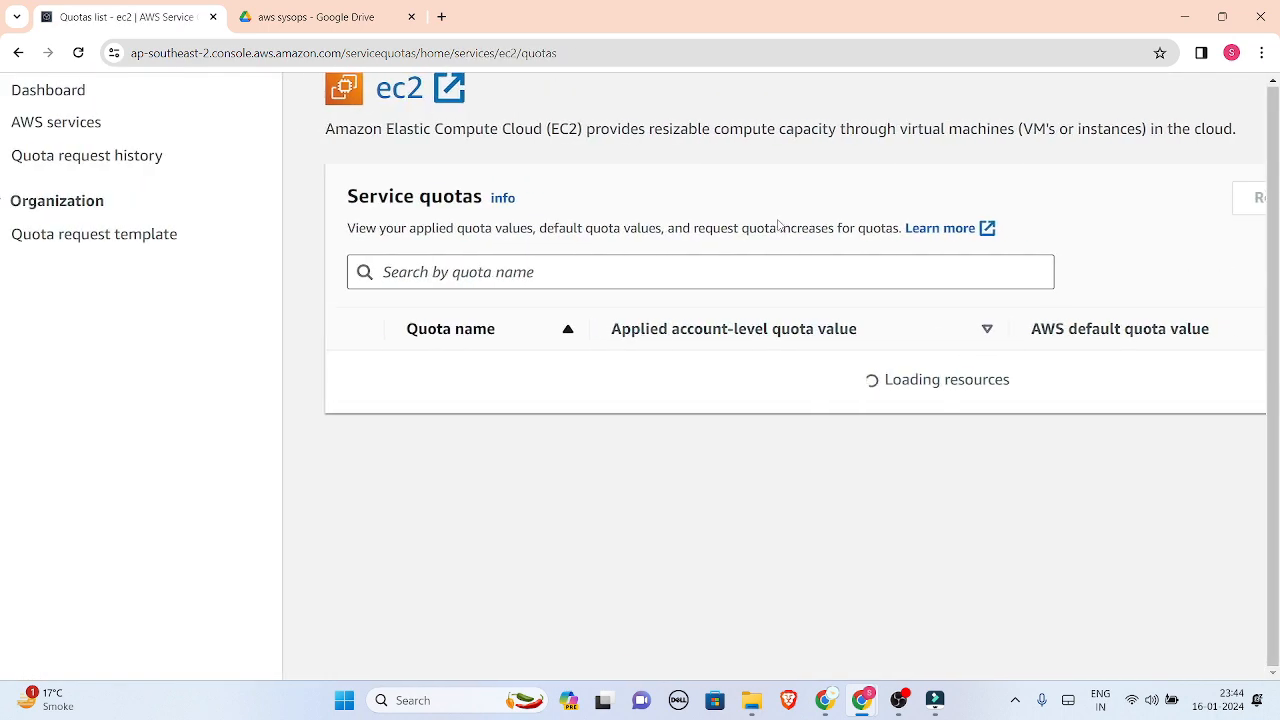
{"action": "scroll", "coordinate": [780, 226], "scroll_direction": "right", "scroll_amount": 2}
{"action": "scroll", "coordinate": [780, 226], "scroll_direction": "down", "scroll_amount": 3}
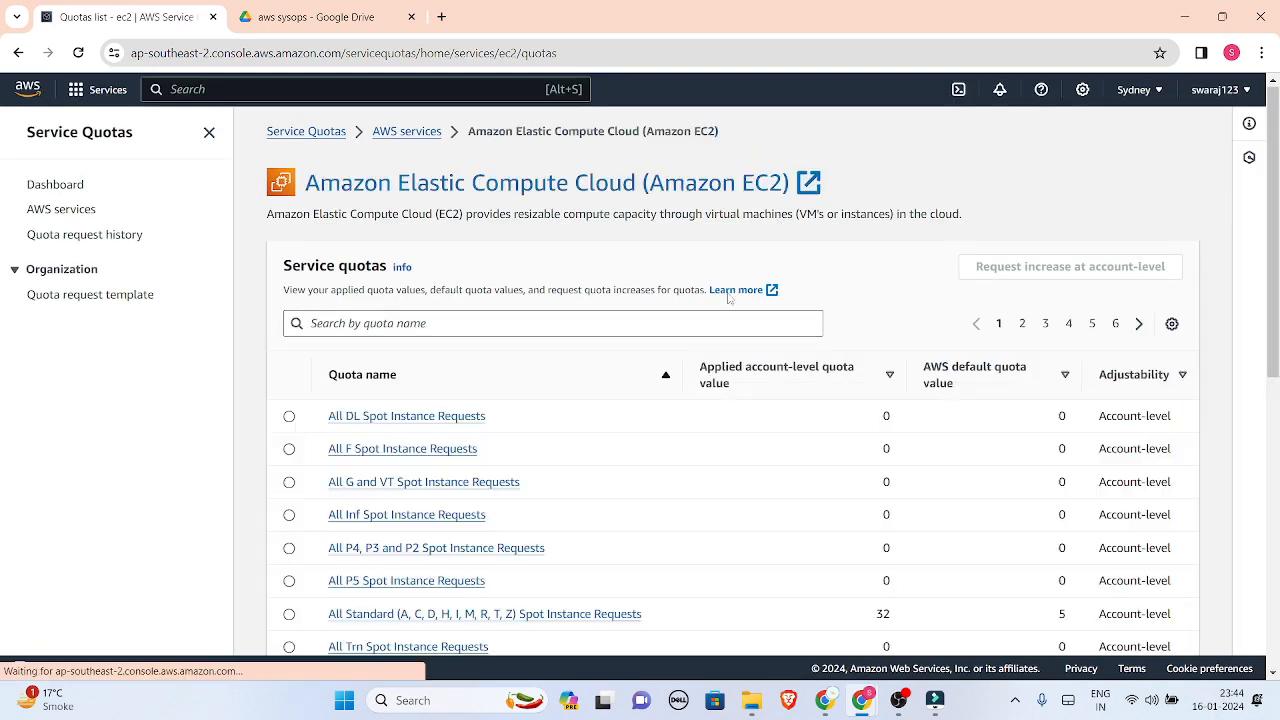
{"action": "scroll", "coordinate": [710, 432], "scroll_direction": "down", "scroll_amount": 3}
{"action": "scroll", "coordinate": [710, 432], "scroll_direction": "up", "scroll_amount": 3}
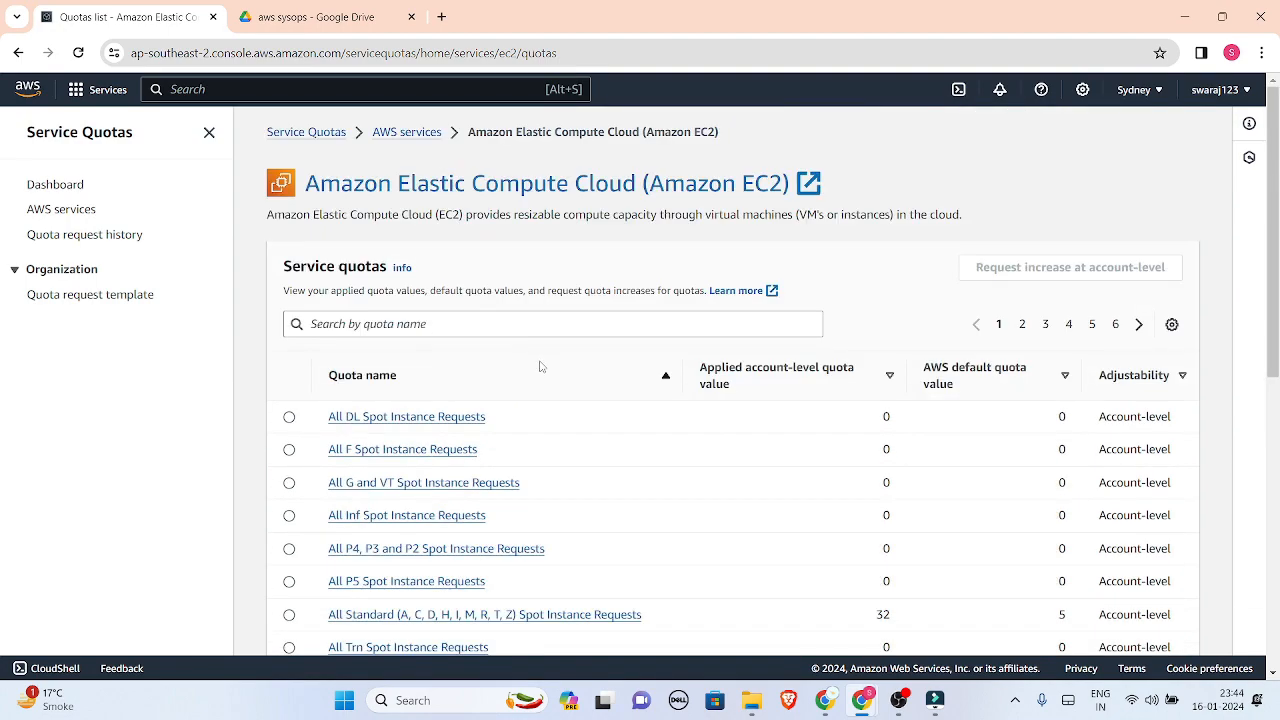
{"action": "scroll", "coordinate": [484, 335], "scroll_direction": "down", "scroll_amount": 4}
{"action": "scroll", "coordinate": [486, 338], "scroll_direction": "down", "scroll_amount": 2}
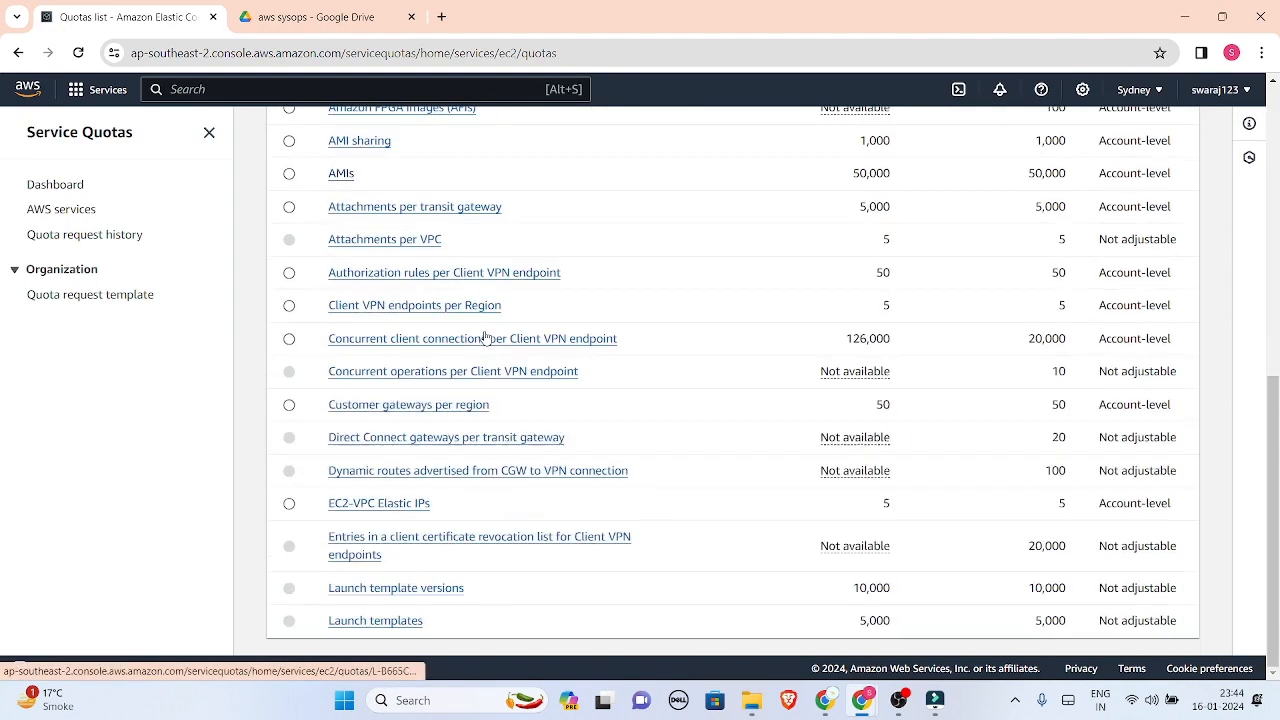
{"action": "scroll", "coordinate": [486, 338], "scroll_direction": "up", "scroll_amount": 6}
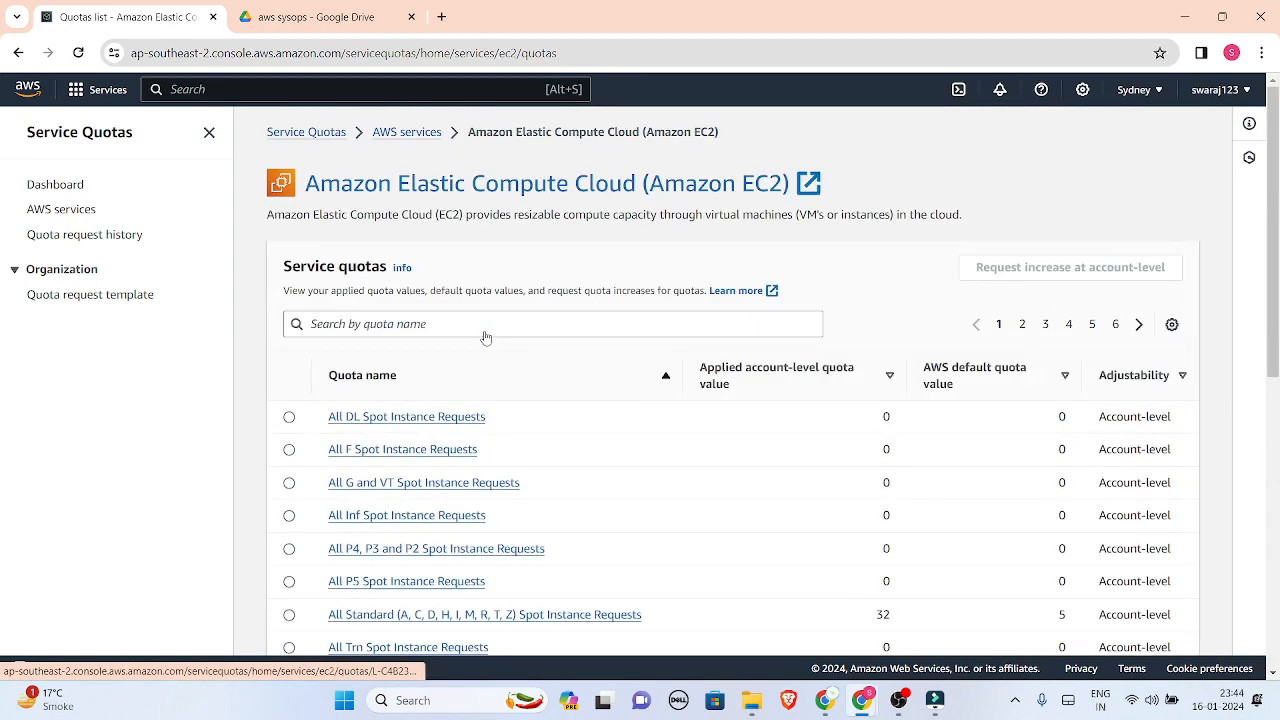
Step: Filter the EC2 quotas by the name "standard"
{"action": "left_click", "coordinate": [536, 322]}
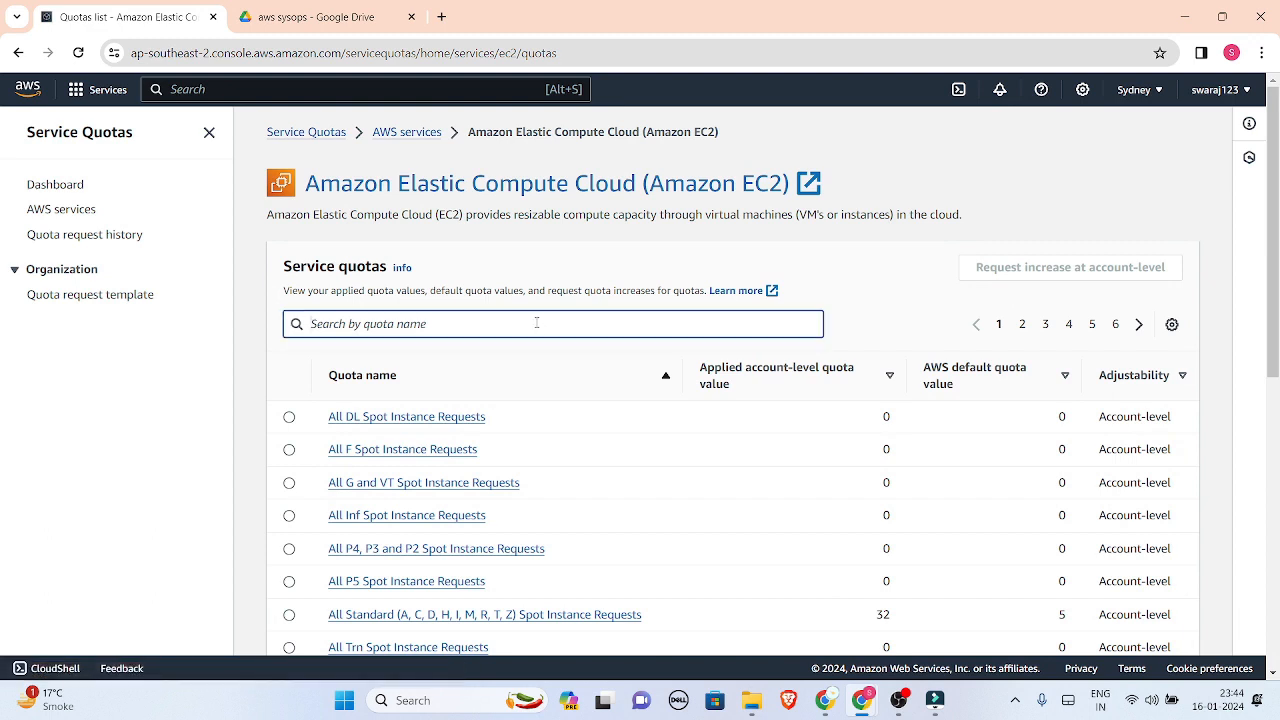
{"action": "type", "text": "standard"}
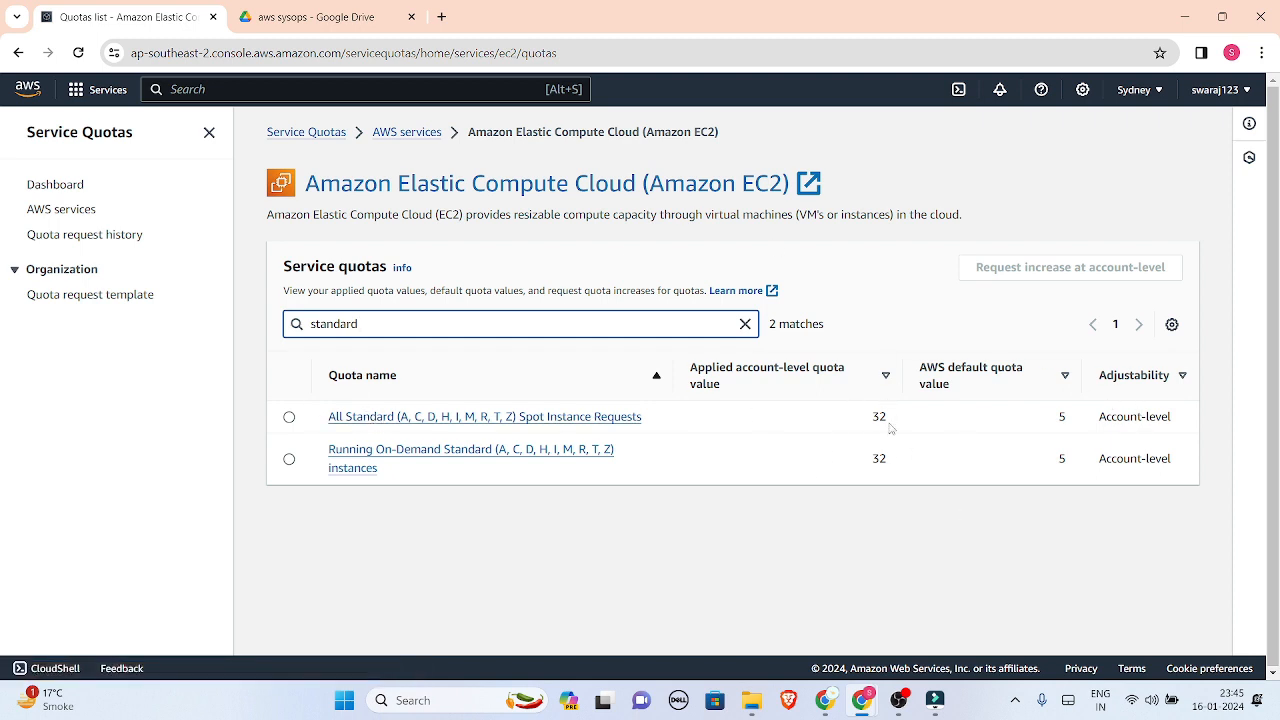
{"action": "left_click", "coordinate": [865, 383]}
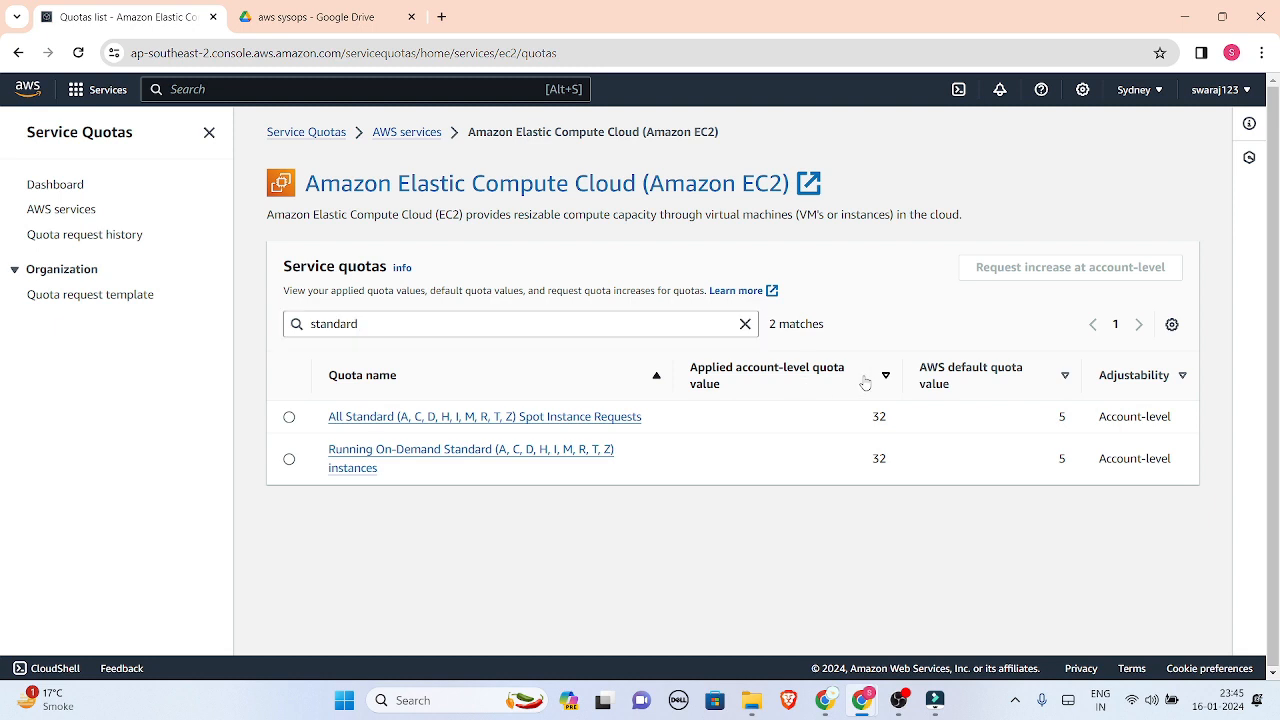
Step: Open the All Standard Spot Instance Requests quota and examine its applied value, default value and utilization graph
{"action": "left_click", "coordinate": [465, 418]}
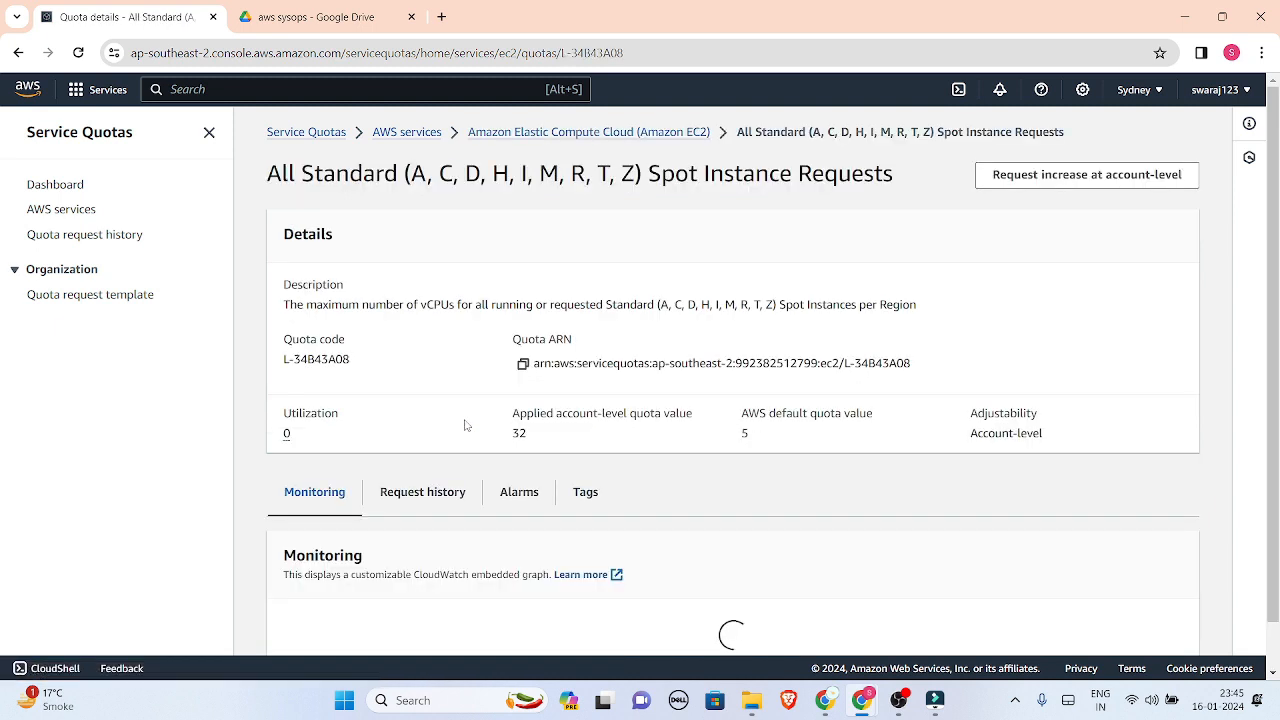
{"action": "scroll", "coordinate": [465, 425], "scroll_direction": "down", "scroll_amount": 2}
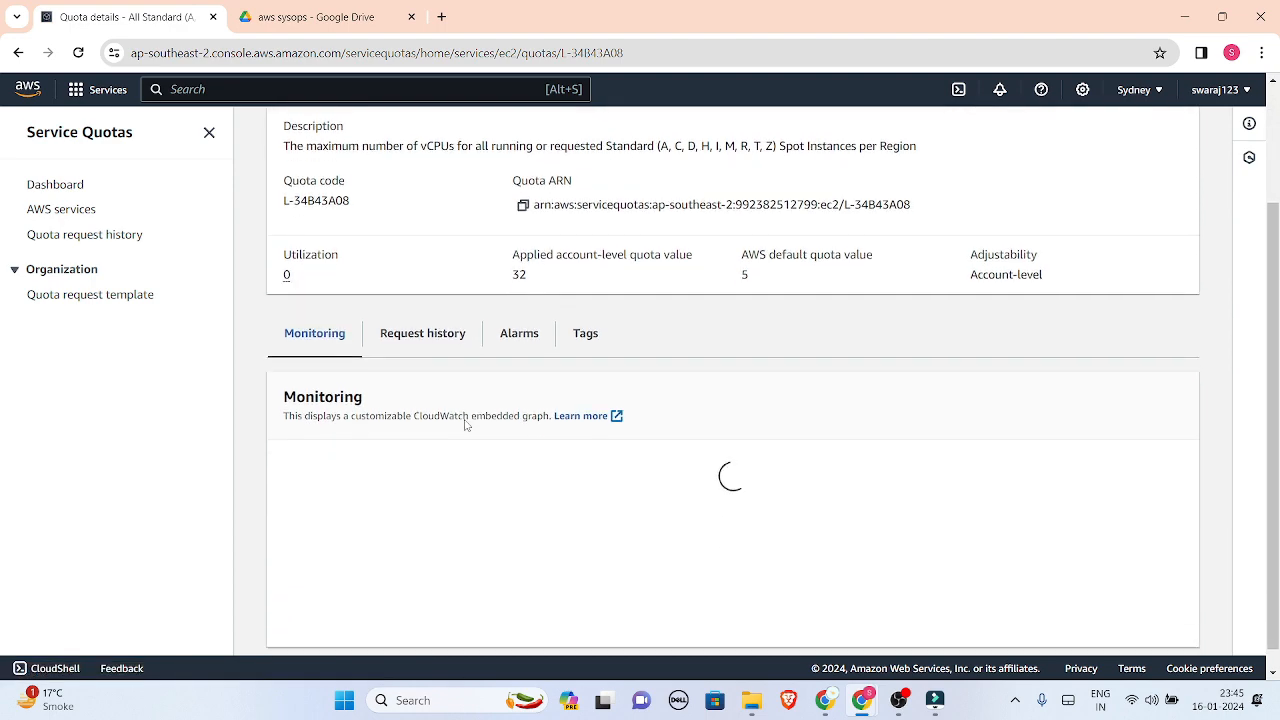
{"action": "scroll", "coordinate": [465, 425], "scroll_direction": "up", "scroll_amount": 1}
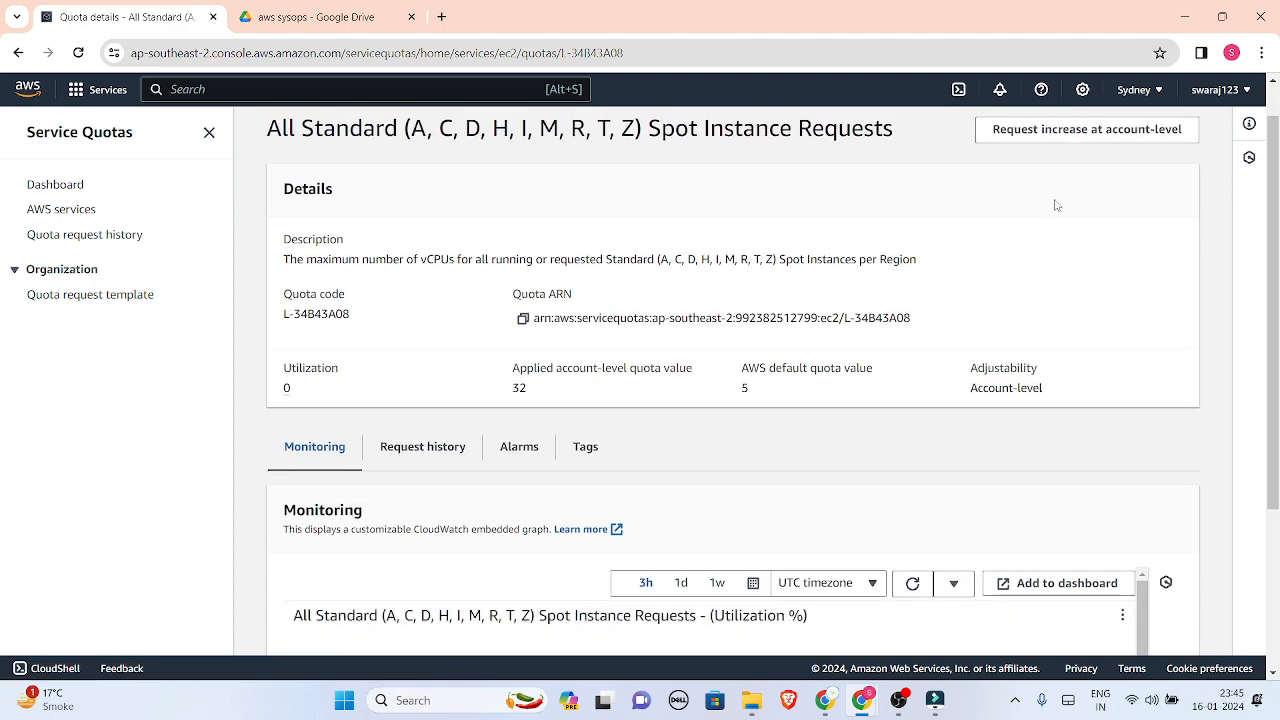
{"action": "scroll", "coordinate": [563, 412], "scroll_direction": "up", "scroll_amount": 5, "text": "ctrl"}
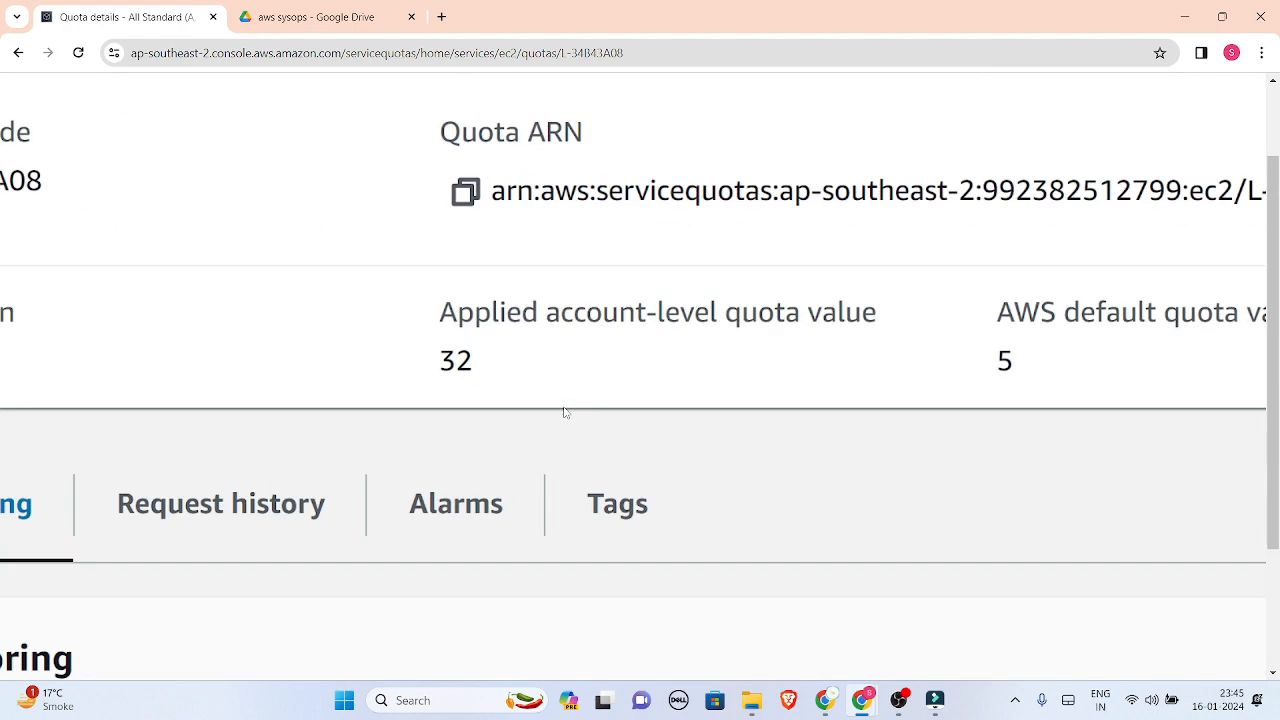
{"action": "scroll", "coordinate": [563, 412], "scroll_direction": "right", "scroll_amount": 5}
{"action": "scroll", "coordinate": [566, 414], "scroll_direction": "down", "scroll_amount": 5, "text": "ctrl"}
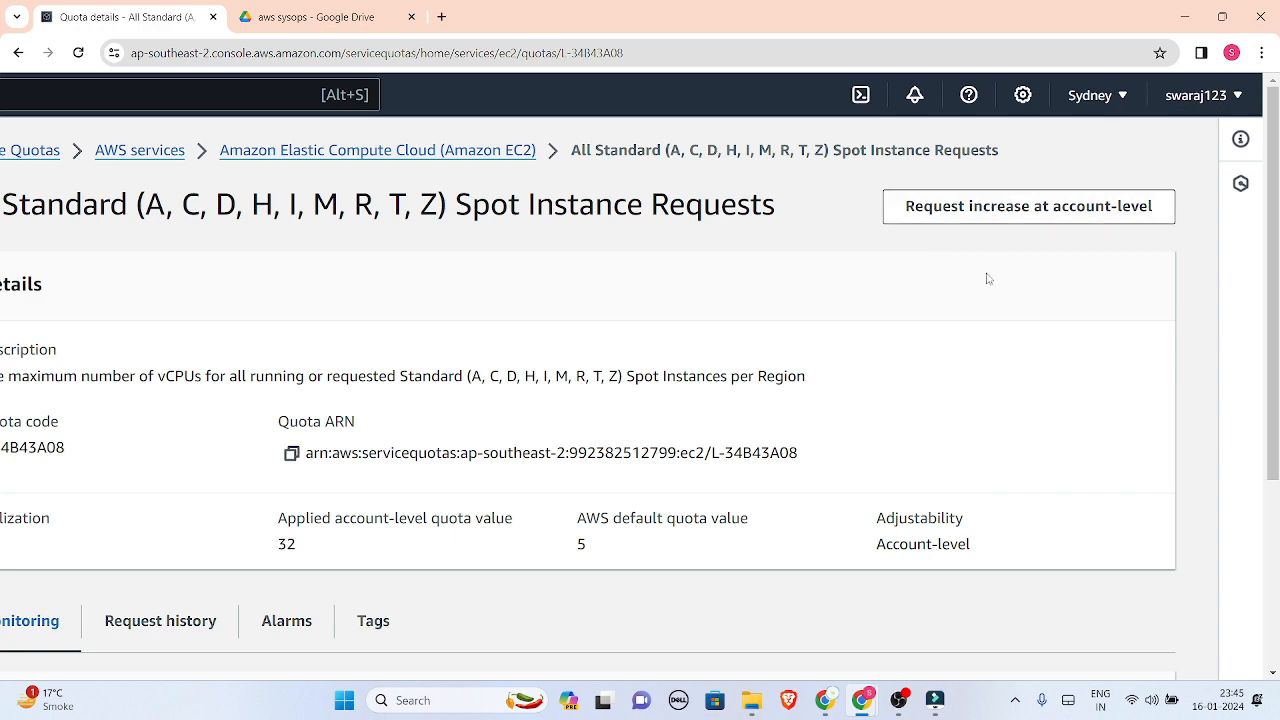
{"action": "scroll", "coordinate": [1057, 254], "scroll_direction": "down", "scroll_amount": 2, "text": "ctrl"}
{"action": "scroll", "coordinate": [1060, 256], "scroll_direction": "down", "scroll_amount": 3}
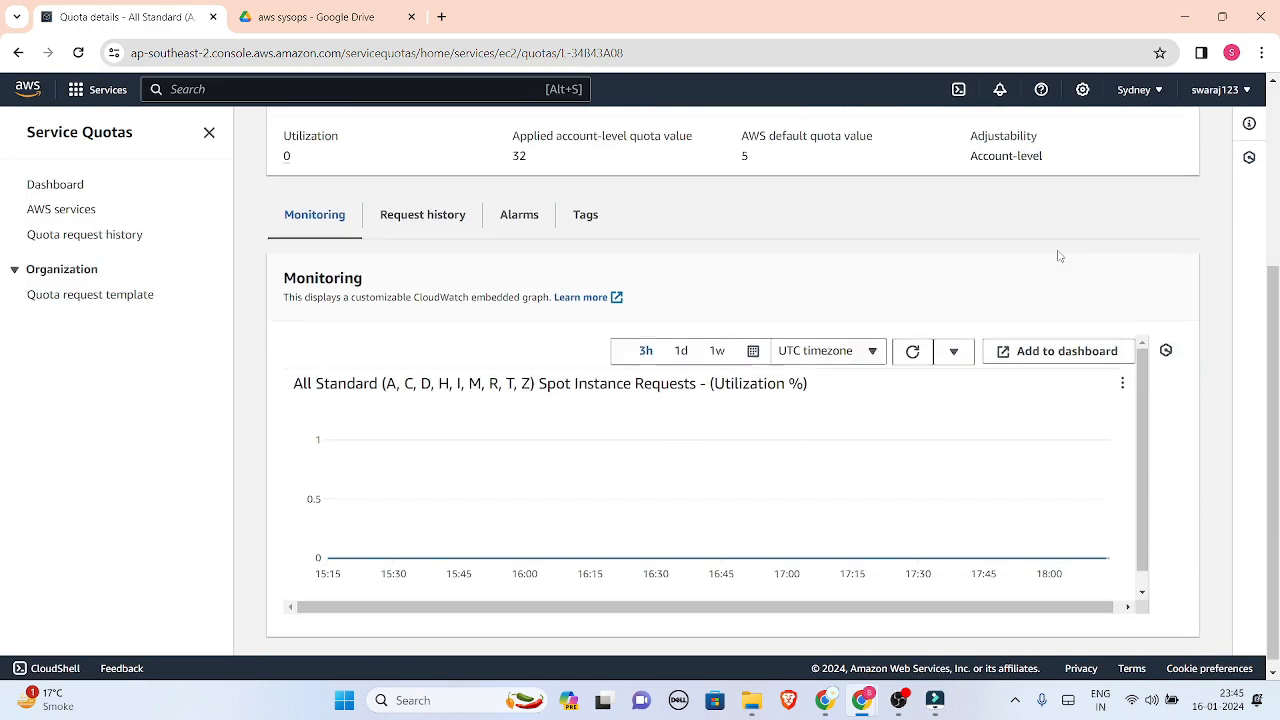
{"action": "scroll", "coordinate": [1060, 256], "scroll_direction": "up", "scroll_amount": 3}
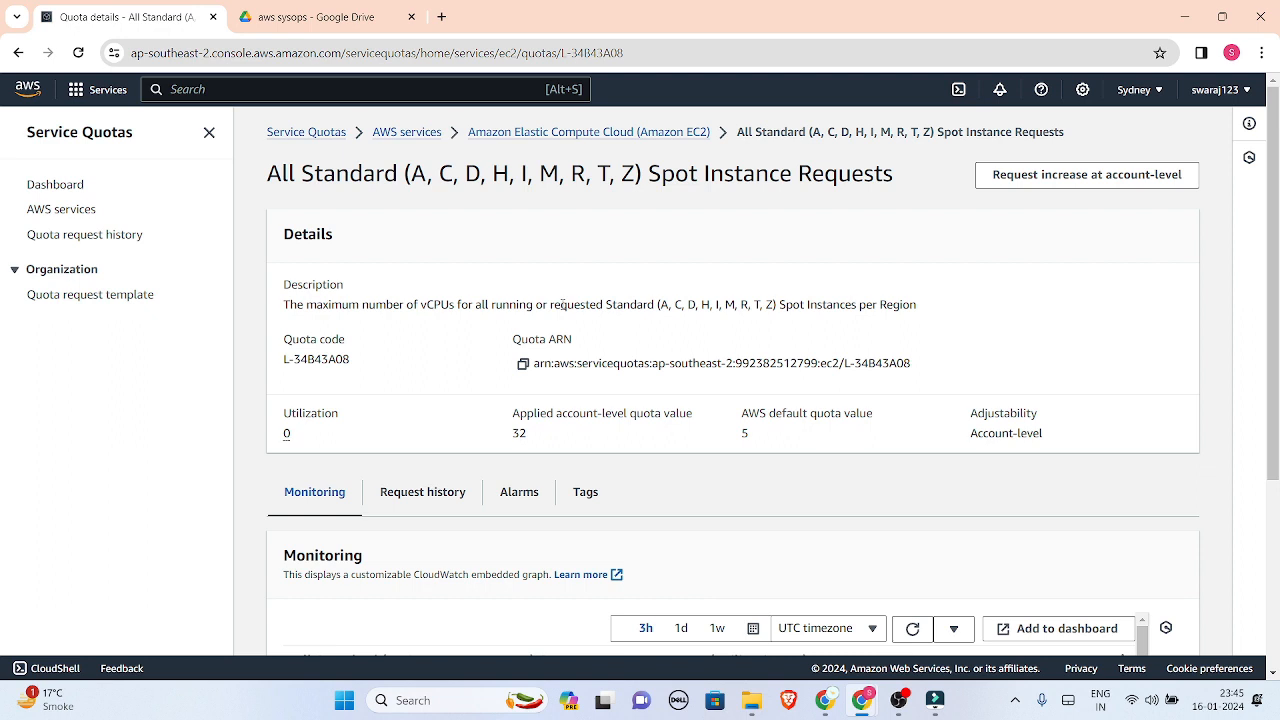
Step: Go to the EC2 dashboard from the recently visited services and start launching an instance
{"action": "left_click", "coordinate": [78, 91]}
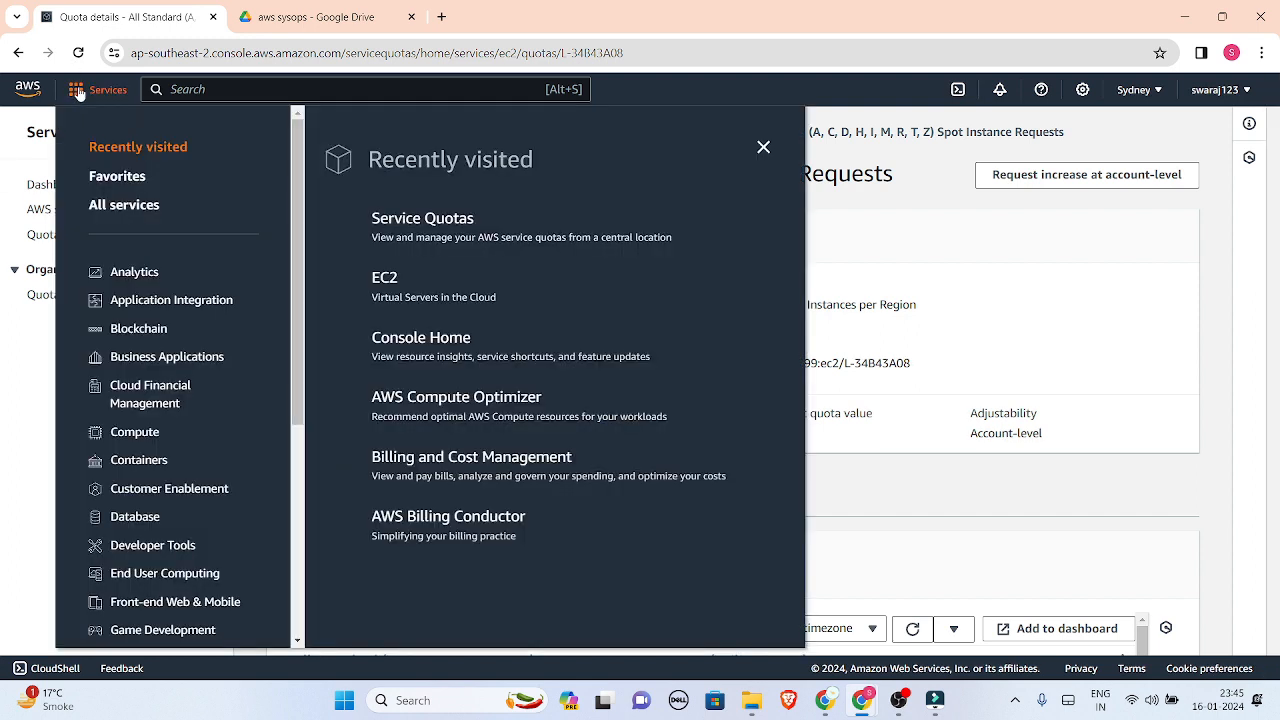
{"action": "left_click", "coordinate": [380, 280]}
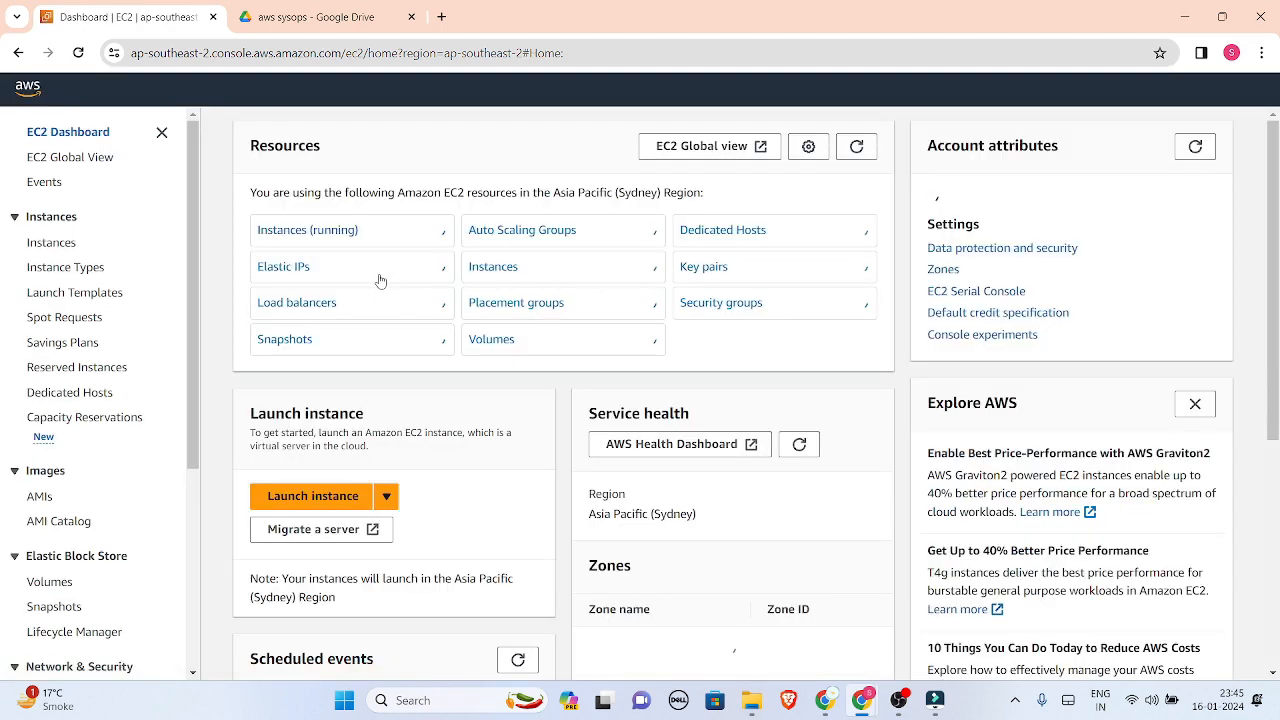
{"action": "left_click", "coordinate": [318, 498]}
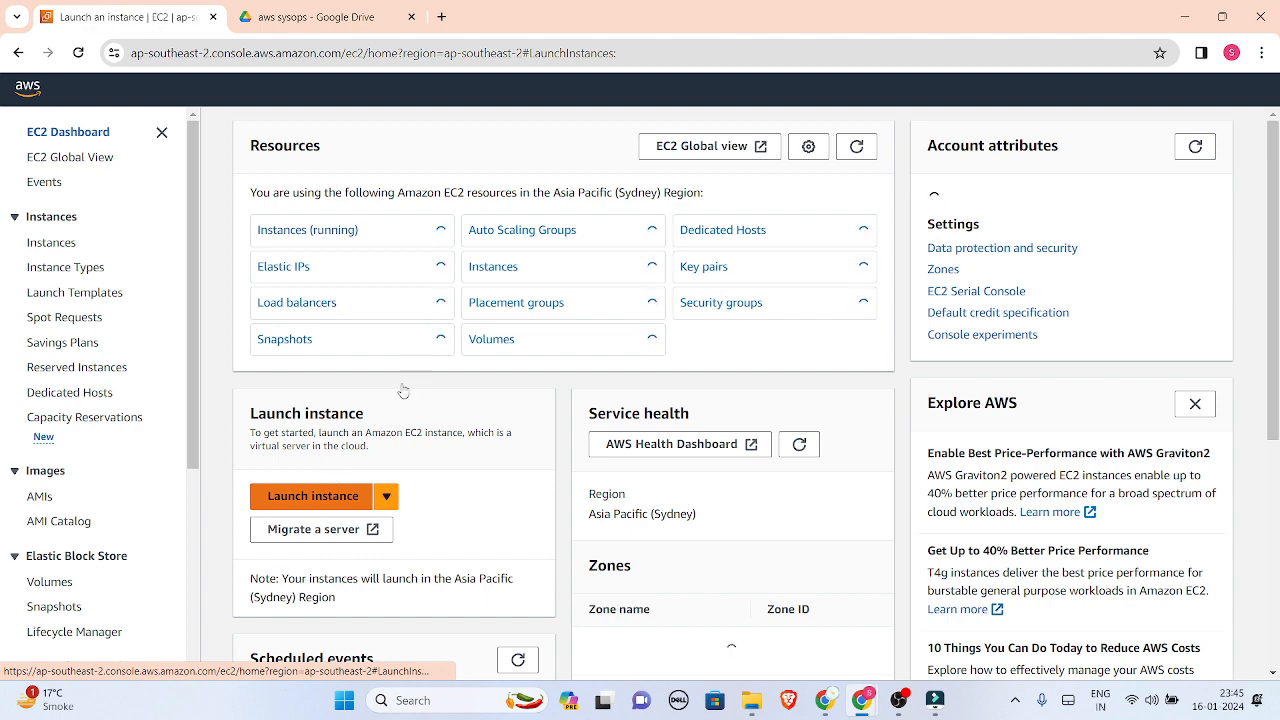
{"action": "scroll", "coordinate": [403, 391], "scroll_direction": "up", "scroll_amount": 5}
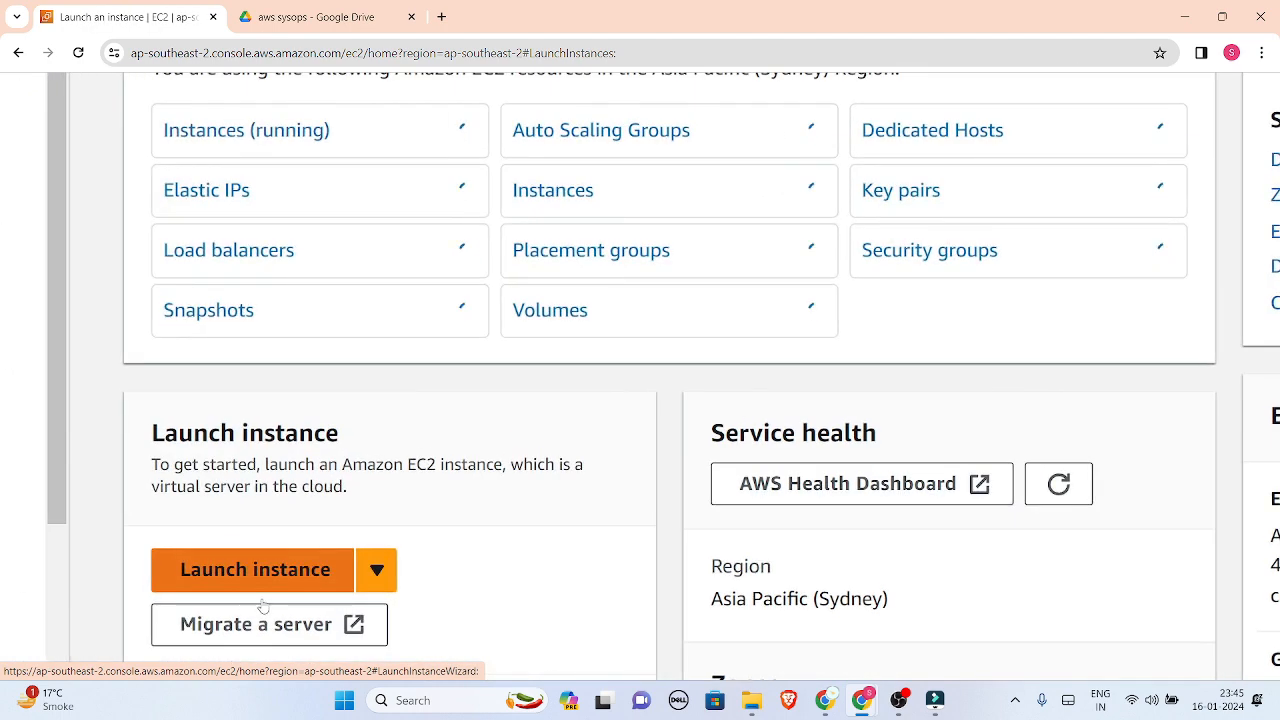
{"action": "left_click", "coordinate": [287, 569]}
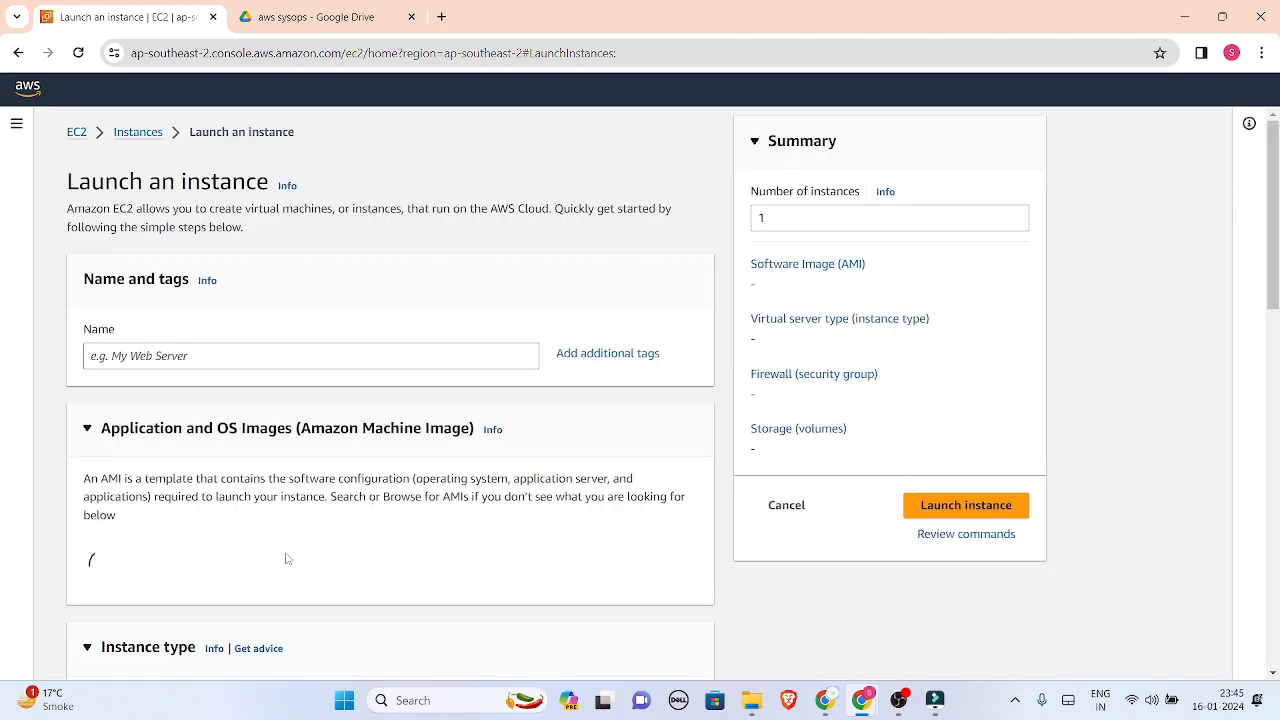
Step: Look over the machine image, instance type, key pair and network sections of the instance launch form
{"action": "scroll", "coordinate": [286, 558], "scroll_direction": "down", "scroll_amount": 3}
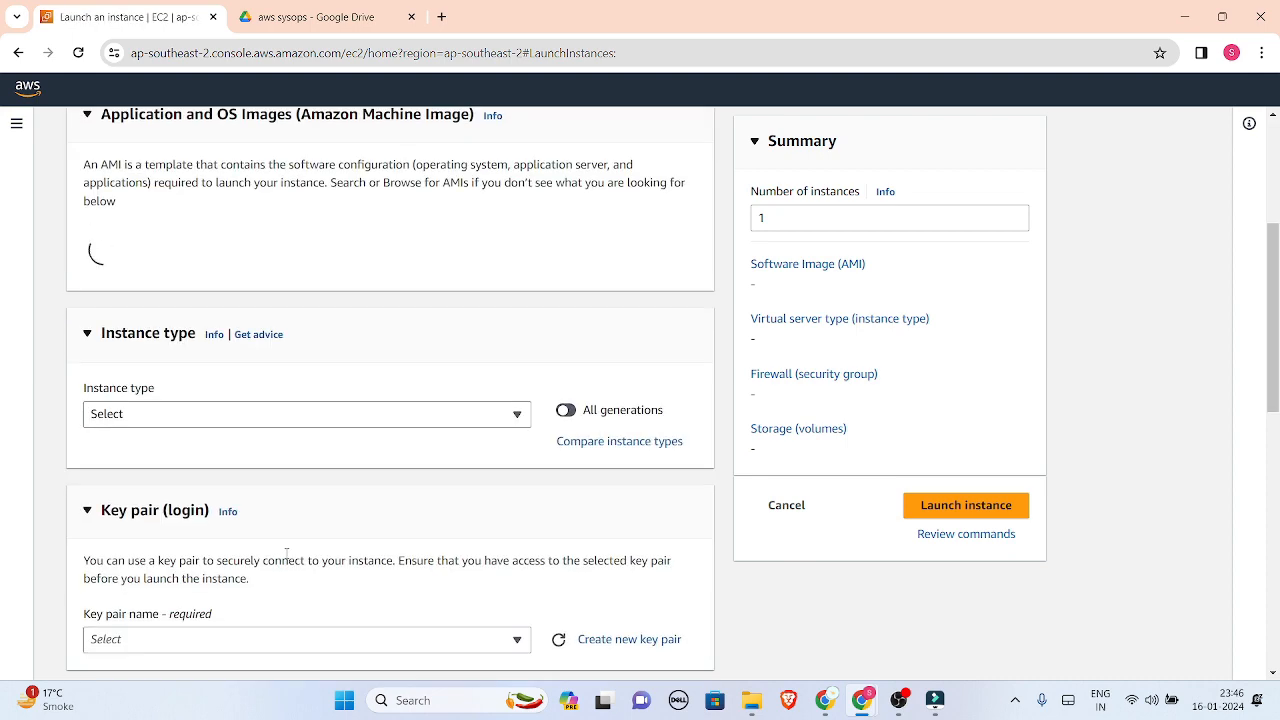
{"action": "scroll", "coordinate": [286, 555], "scroll_direction": "down", "scroll_amount": 3}
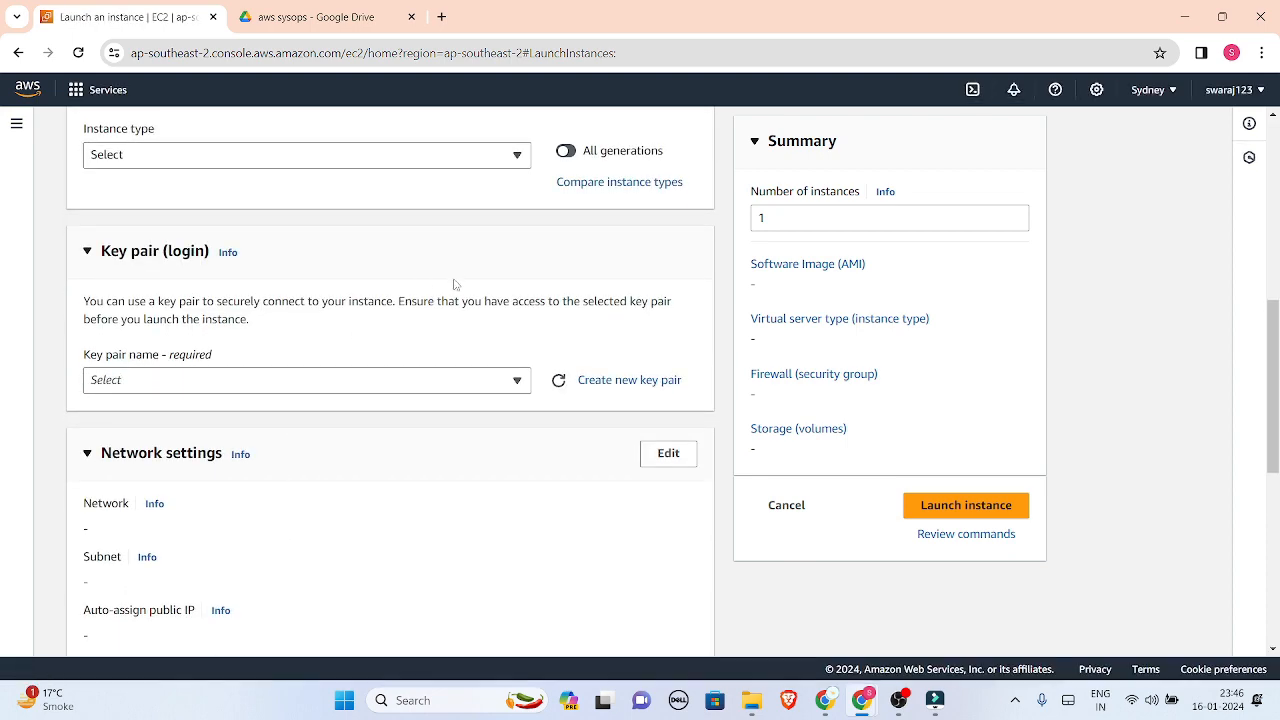
{"action": "scroll", "coordinate": [451, 283], "scroll_direction": "up", "scroll_amount": 2}
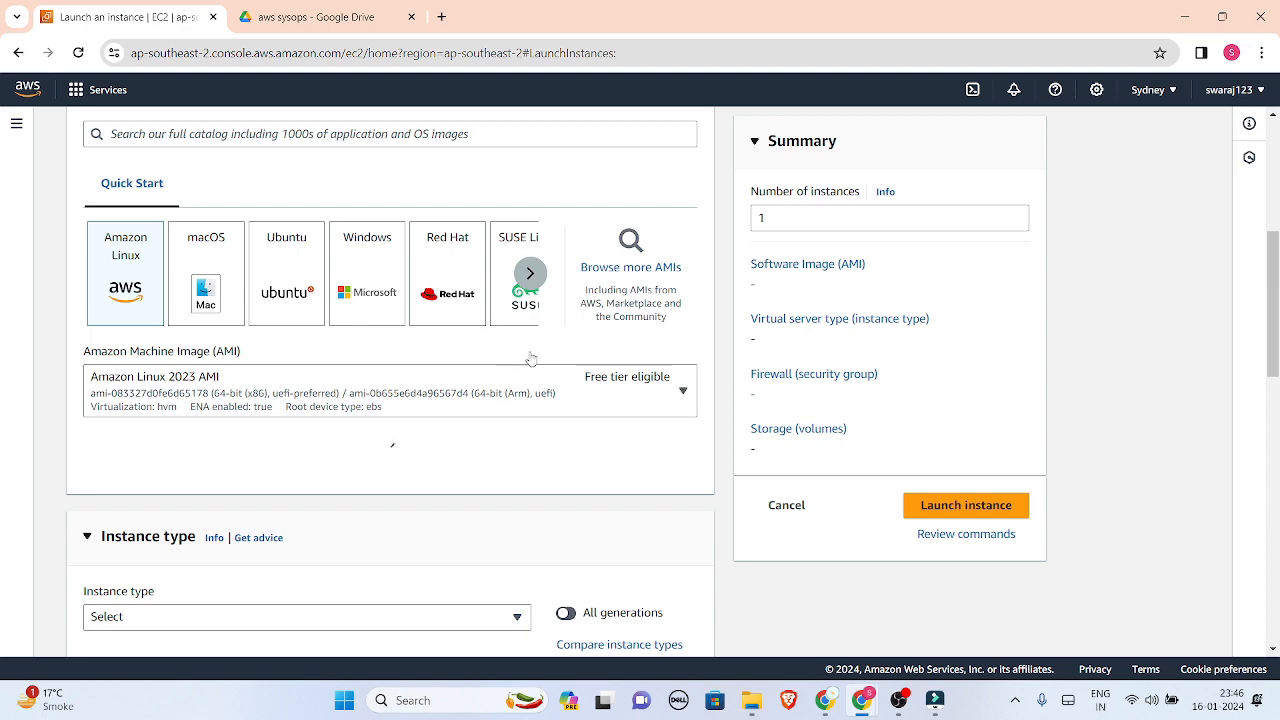
{"action": "scroll", "coordinate": [525, 360], "scroll_direction": "up", "scroll_amount": 2}
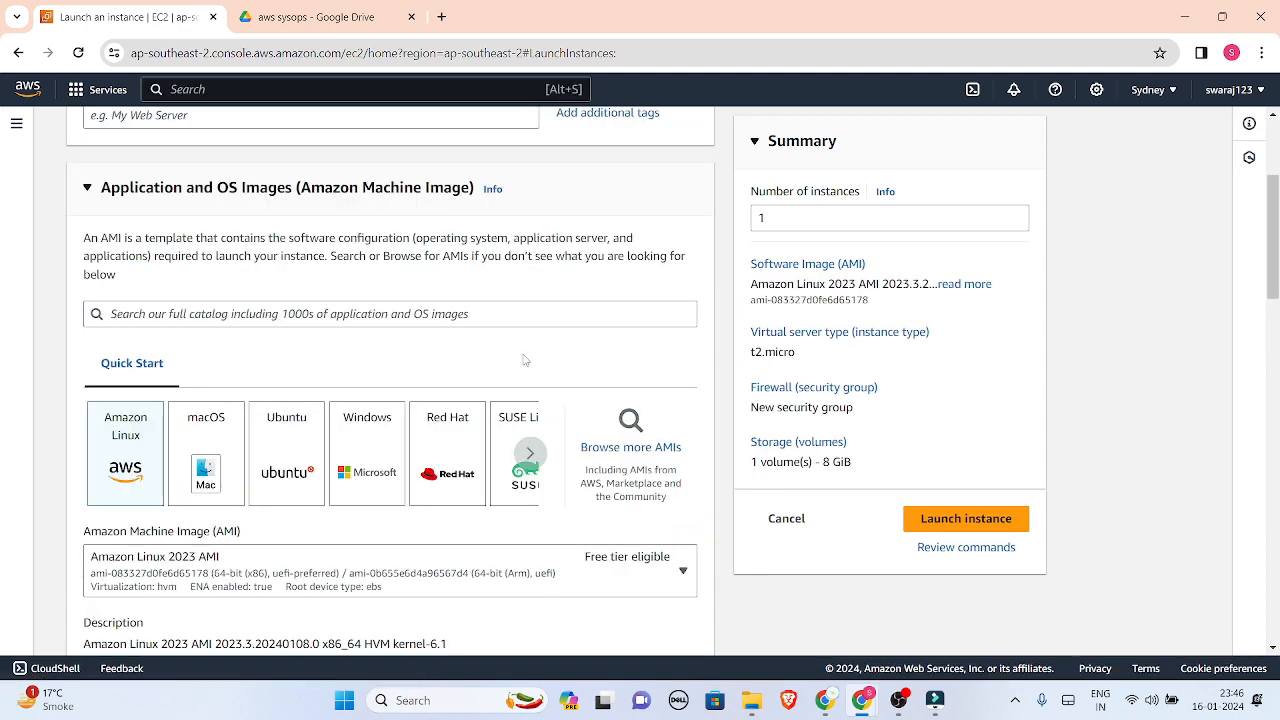
Step: Open the comparison of instance types from the Instance type section of the launch form
{"action": "scroll", "coordinate": [525, 360], "scroll_direction": "down", "scroll_amount": 4}
{"action": "scroll", "coordinate": [525, 350], "scroll_direction": "down", "scroll_amount": 2}
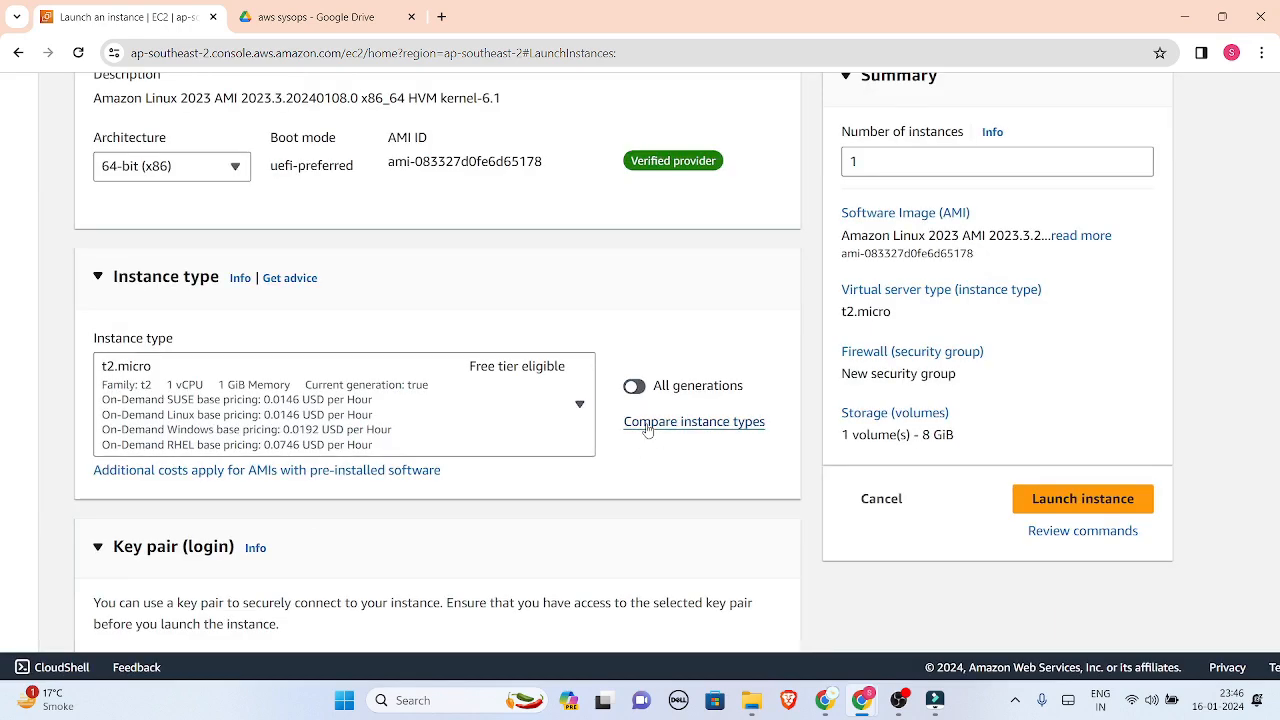
{"action": "left_click", "coordinate": [647, 424]}
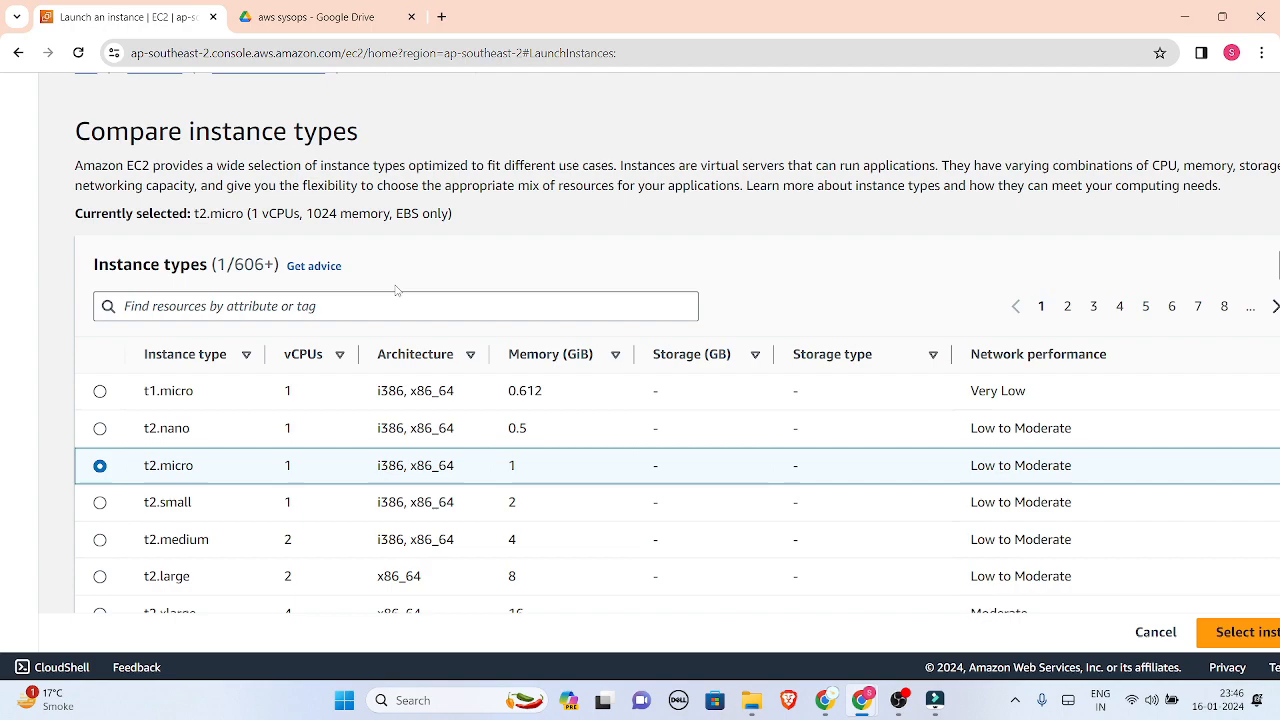
Step: Find the 32 vCPU instance type c3.8xlarge in the comparison list and select it
{"action": "scroll", "coordinate": [396, 290], "scroll_direction": "down", "scroll_amount": 10}
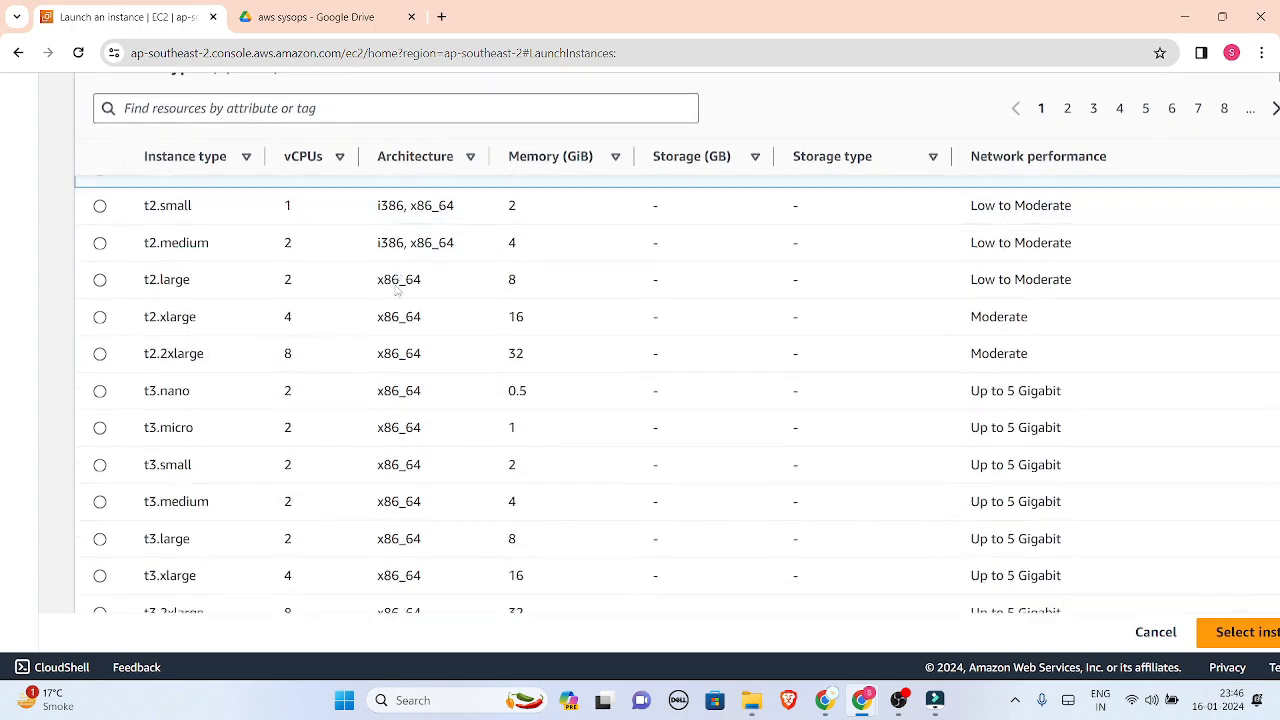
{"action": "scroll", "coordinate": [396, 285], "scroll_direction": "down", "scroll_amount": 3}
{"action": "scroll", "coordinate": [394, 285], "scroll_direction": "up", "scroll_amount": 1}
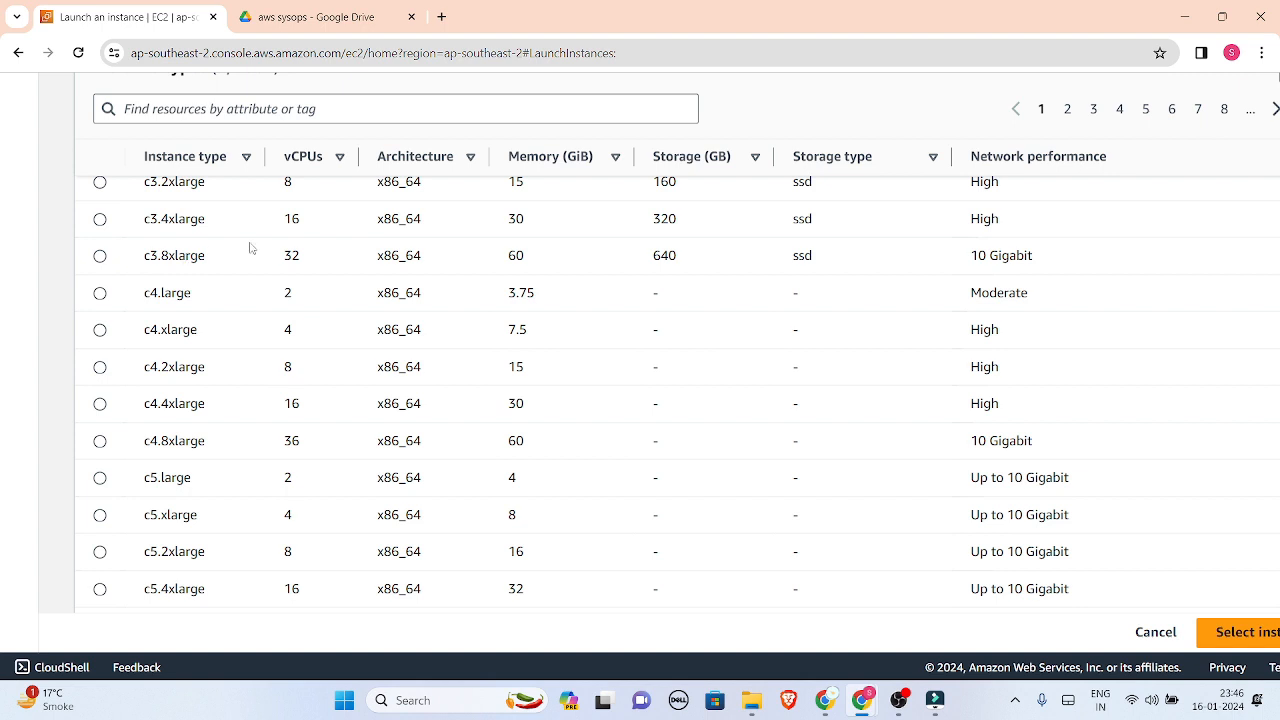
{"action": "left_click_drag", "start_coordinate": [301, 257], "coordinate": [276, 262]}
{"action": "left_click", "coordinate": [275, 262]}
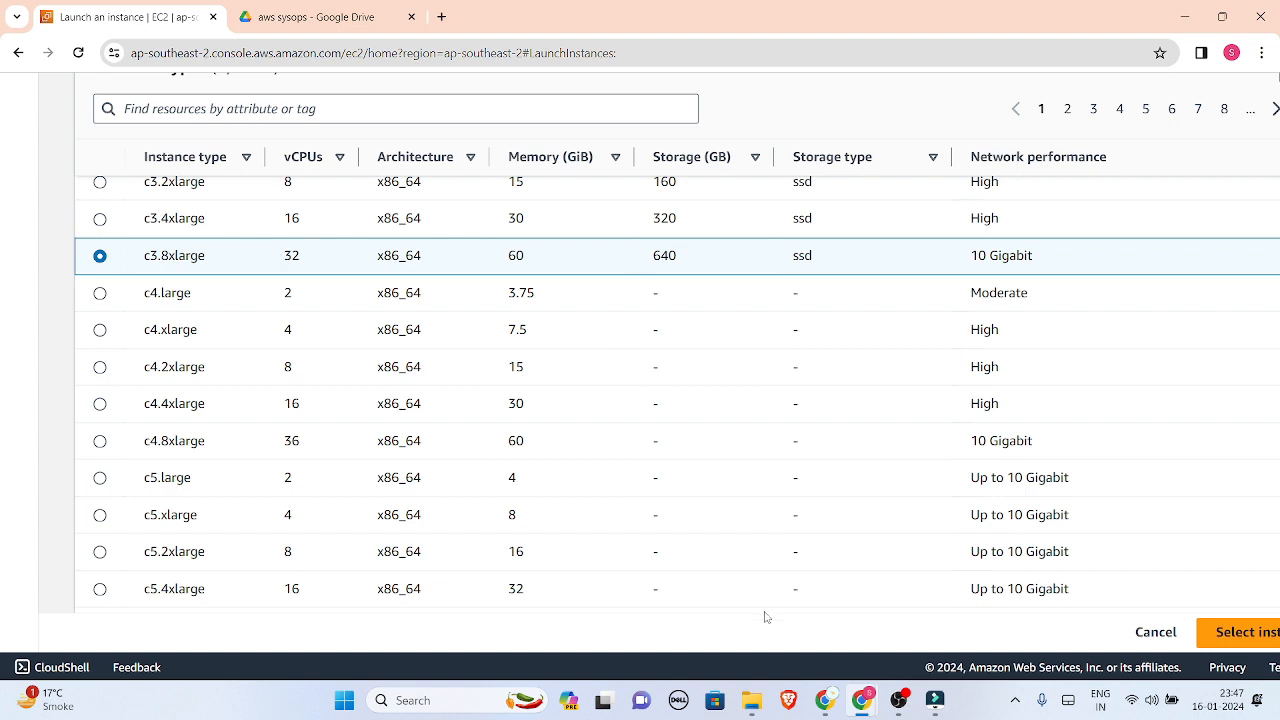
Step: Switch to the other Chrome window with the "ec2 launch troubleshooting" document
{"action": "mouse_move", "coordinate": [826, 704]}
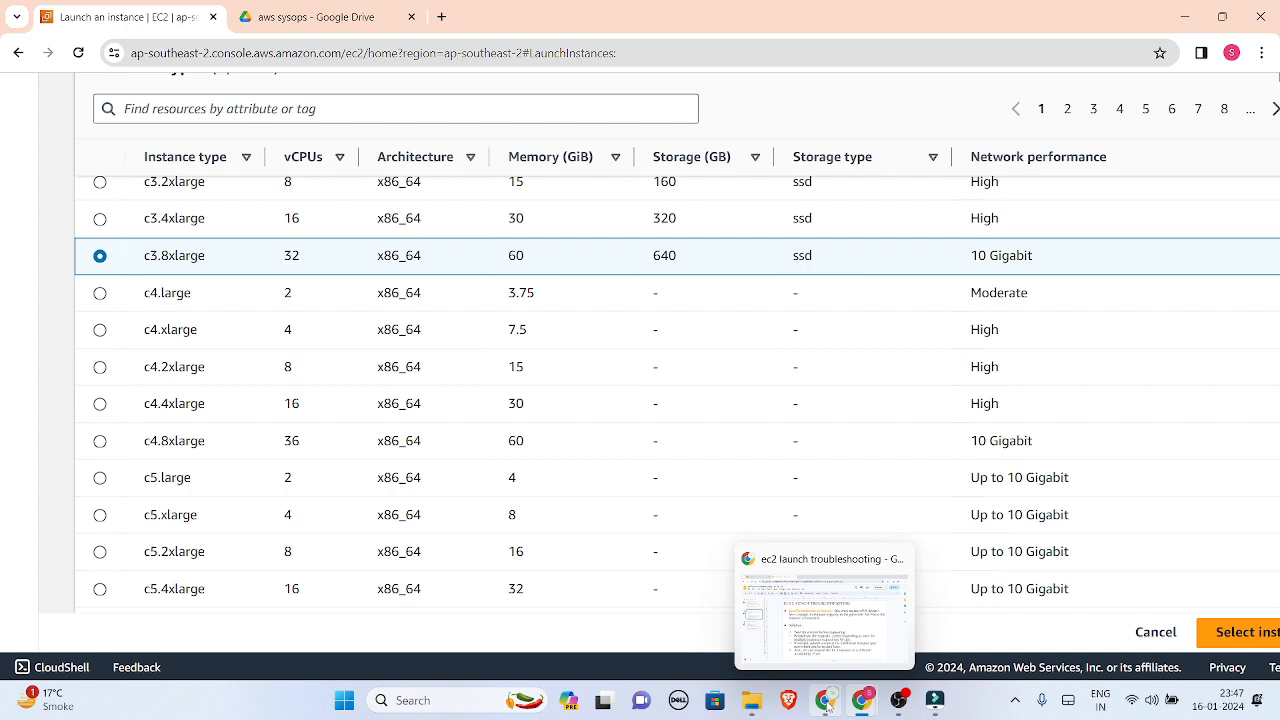